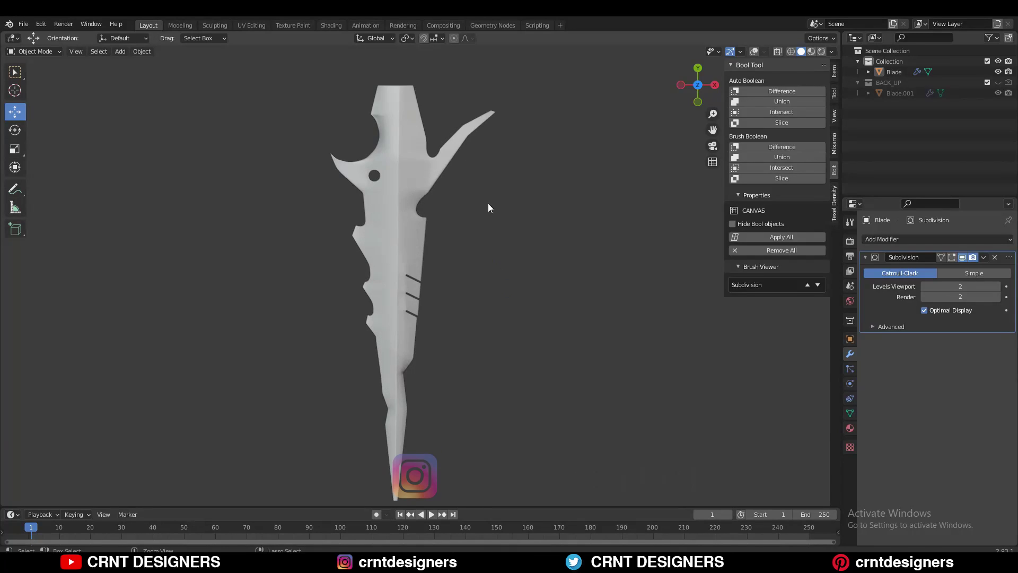
Turn on the viewport overlays and add a 12-vertex cylinder with 1 m radius and 2 m depth
click(754, 51)
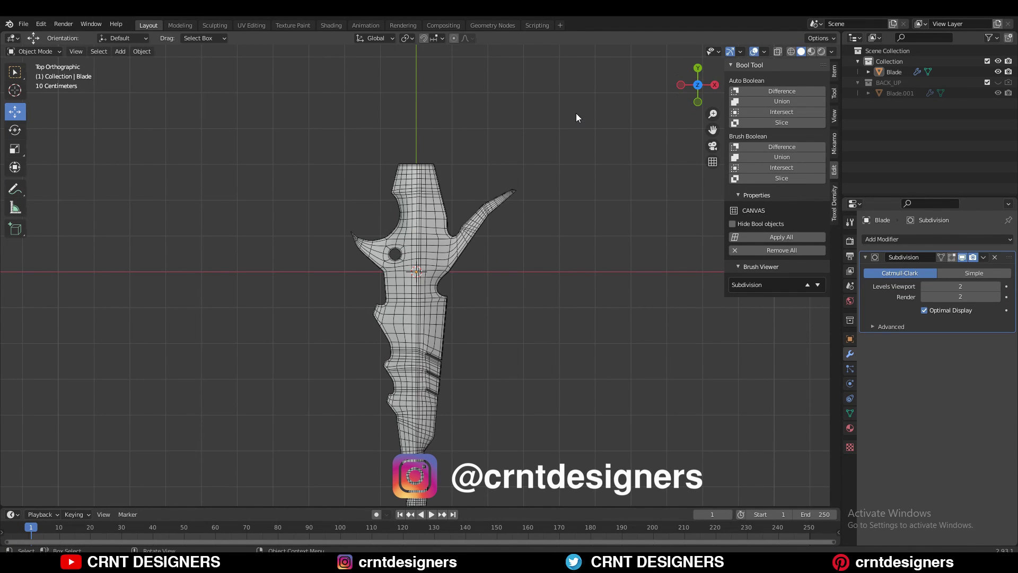
shift+middle_drag(425, 203, 416, 324)
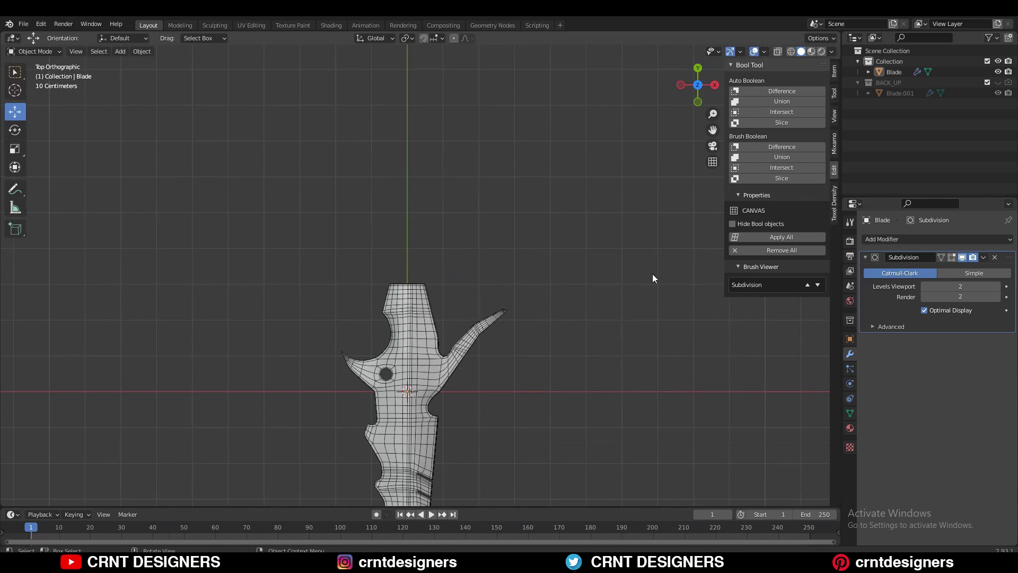
scroll(456, 270, up, 1)
scroll(457, 274, up, 1)
key(shift+a)
click(487, 300)
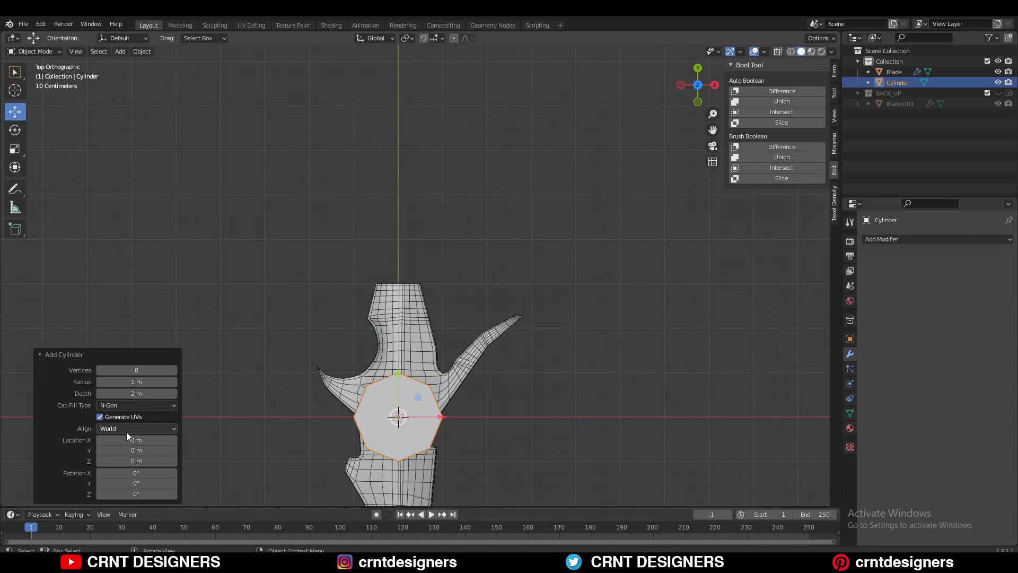
Rotate the cylinder so its axis follows the blade's length and move it 4 m along Y
key(ctrl+KP_3)
key(r)
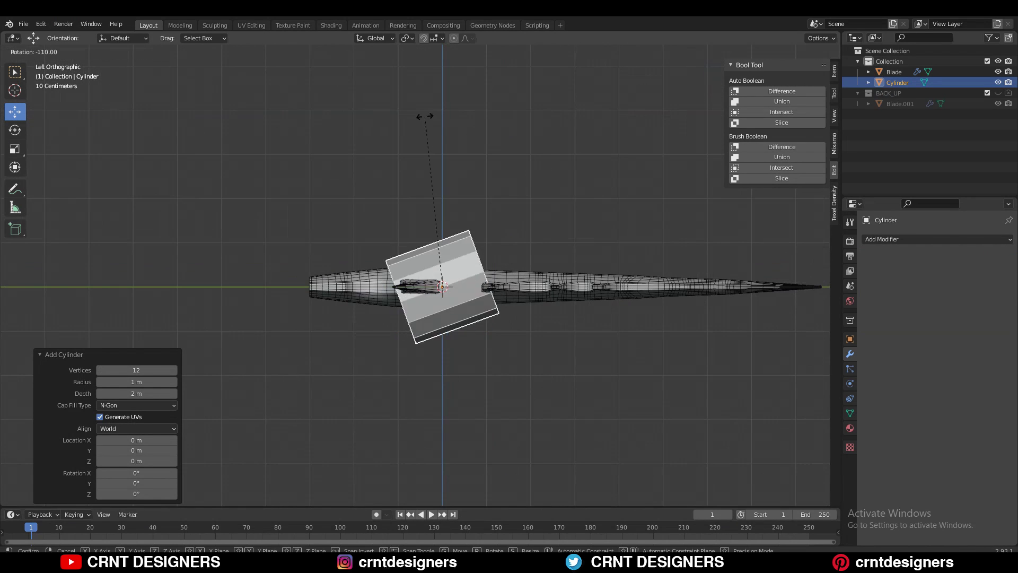
click(480, 133)
ctrl+drag(403, 286, 226, 275)
middle_drag(334, 248, 310, 237)
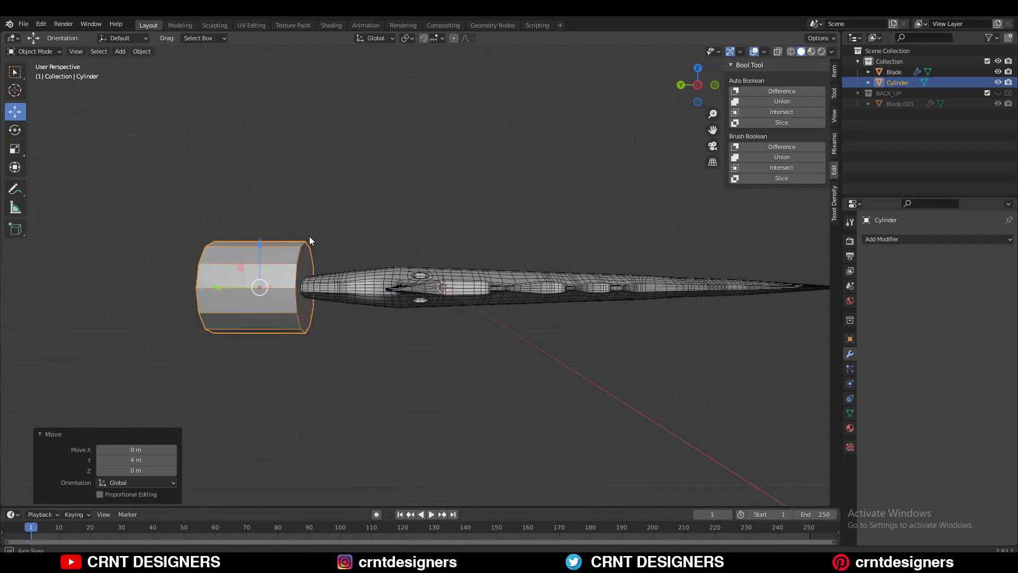
Scale the cylinder to 0.5 and move it -0.72106 m along Y to the blade's wide end
click(697, 68)
key(KP_7)
key(s)
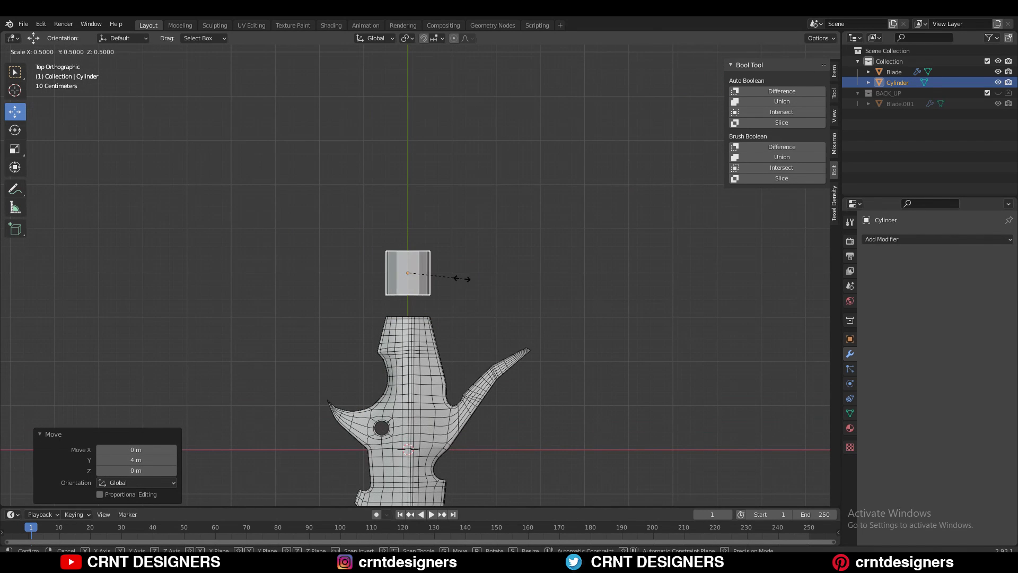
click(462, 279)
scroll(465, 297, down, 1)
drag(397, 231, 398, 254)
Scale the cylinder up by about 1.2 to match the width of the blade's end
scroll(453, 291, up, 4)
shift+middle_drag(453, 295, 451, 228)
key(s)
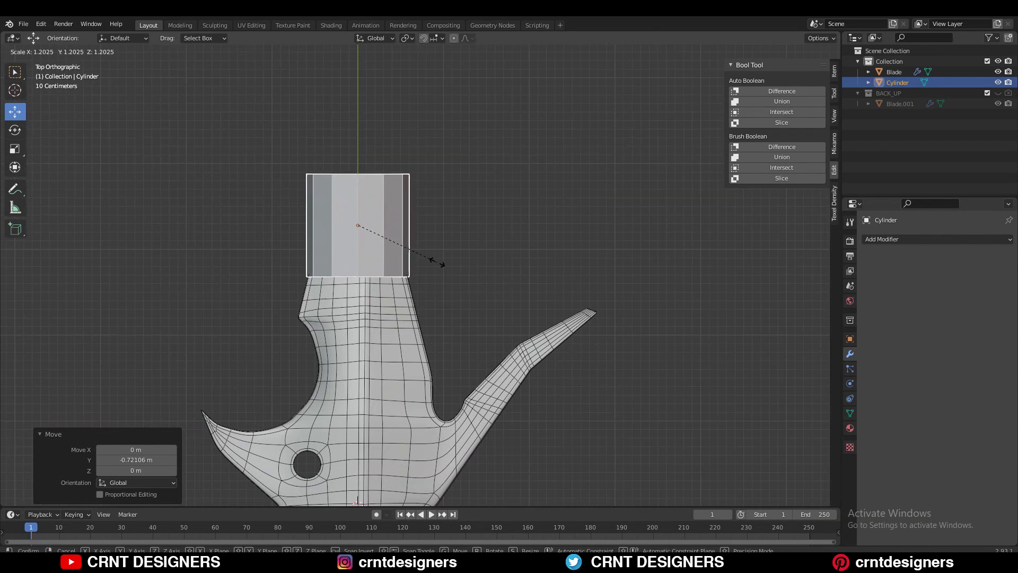
click(441, 263)
Flatten the cylinder along Z with a scale of 0.6
scroll(430, 303, down, 1)
middle_drag(431, 303, 652, 134)
key(KP_3)
key(s)
key(z)
click(466, 282)
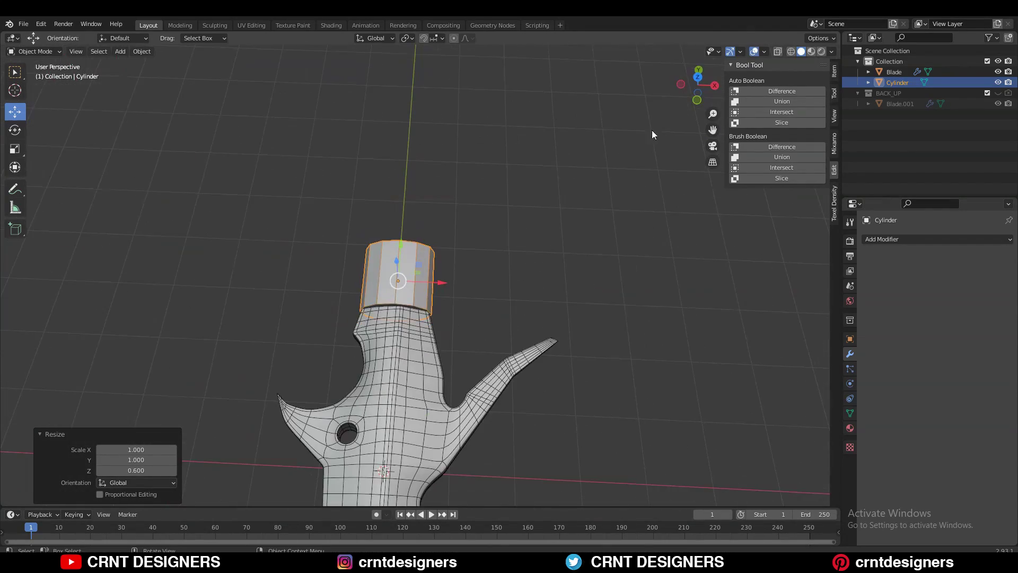
Widen the cylinder slightly along X so it is a little broader than the blade's end
key(KP_7)
scroll(516, 219, up, 2)
key(s)
key(x)
click(474, 257)
With X-ray on, select the cylinder's far-end vertices and move them along Y to lengthen it into a handle
shift+middle_drag(514, 203, 502, 278)
key(Tab)
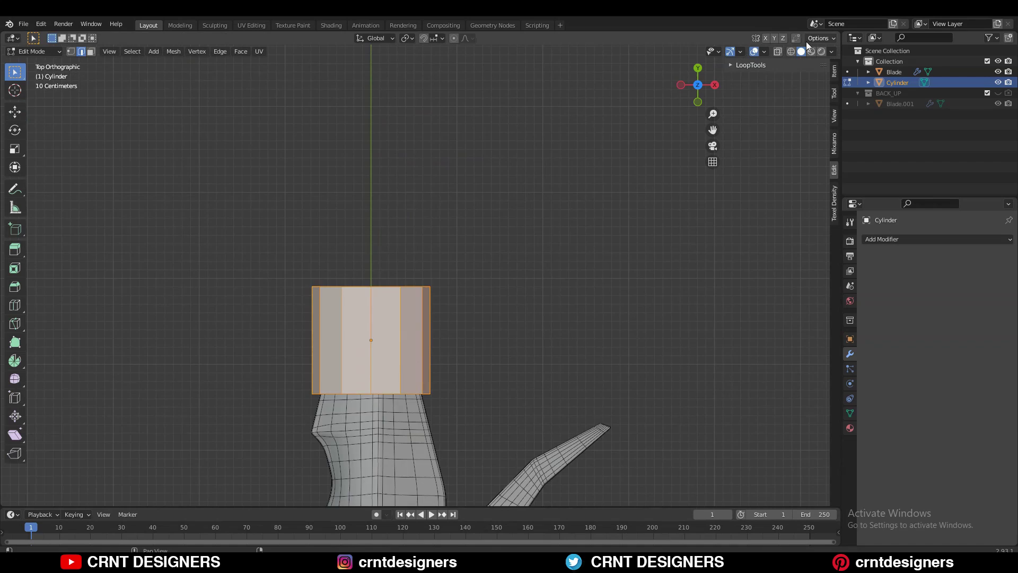
click(777, 51)
scroll(488, 236, down, 4)
drag(488, 237, 342, 300)
click(15, 111)
scroll(409, 233, down, 5)
drag(410, 237, 419, 186)
key(Tab)
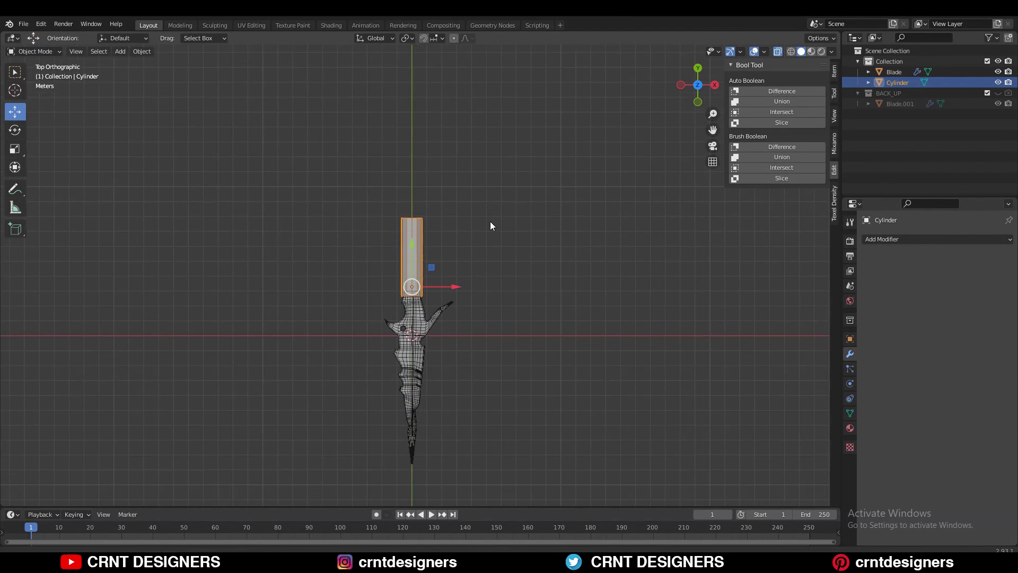
Move the handle about -0.1 m along Y so it overlaps the blade's end
scroll(497, 217, up, 6)
key(g)
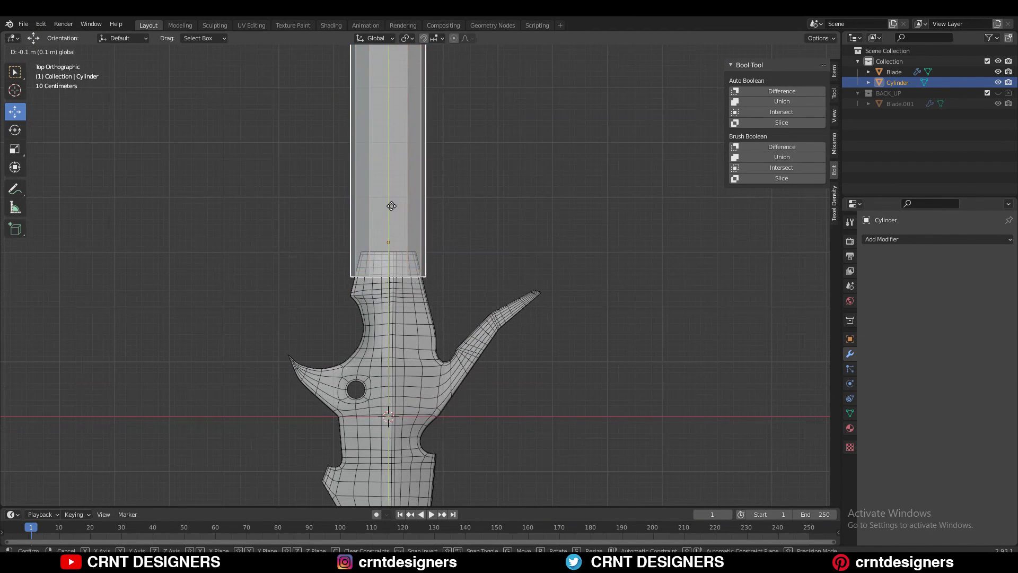
drag(391, 206, 392, 206)
Cut a slanted edge loop across the handle just above the blade's end with the Knife
shift+middle_drag(460, 206, 460, 220)
ctrl+middle_drag(360, 194, 335, 205)
key(Tab)
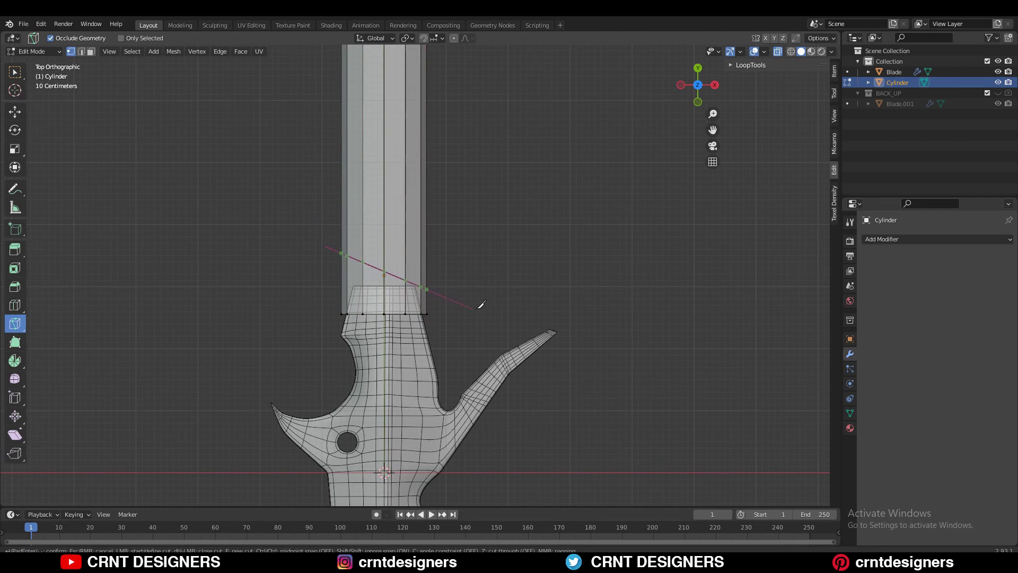
ctrl+middle_drag(495, 295, 465, 271)
key(w)
key(3)
drag(480, 124, 345, 278)
ctrl+middle_drag(451, 310, 490, 273)
key(s)
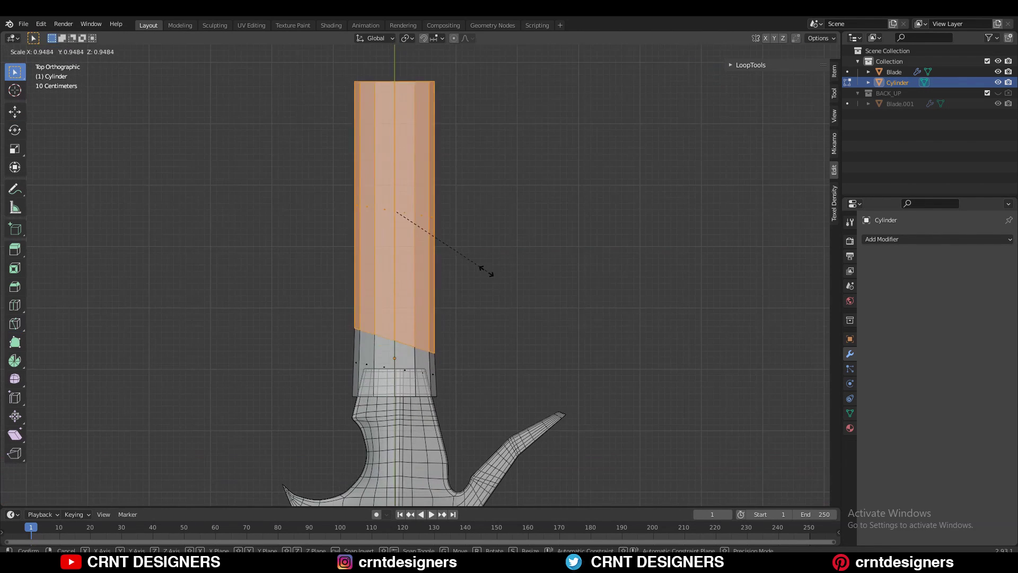
right_click(485, 270)
Bevel the slanted edge loop on the handle into two parallel loops
scroll(425, 331, up, 1)
key(2)
alt+click(414, 353)
key(ctrl+b)
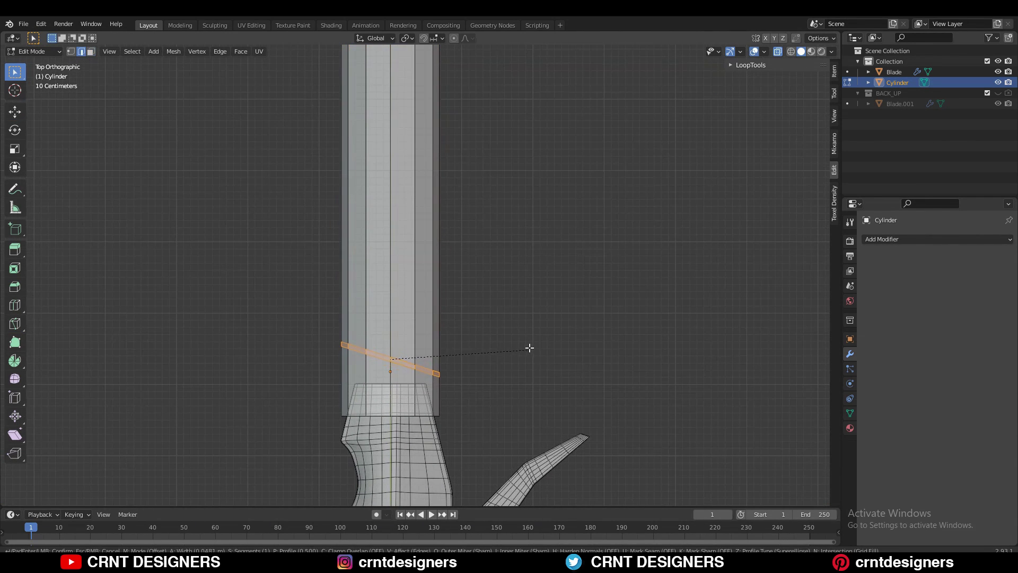
click(553, 328)
key(3)
alt+click(437, 324)
key(s)
right_click(496, 327)
Scale the upper slanted edge loop to 0.826 to form a stepped collar below the grip
key(2)
alt+click(423, 365)
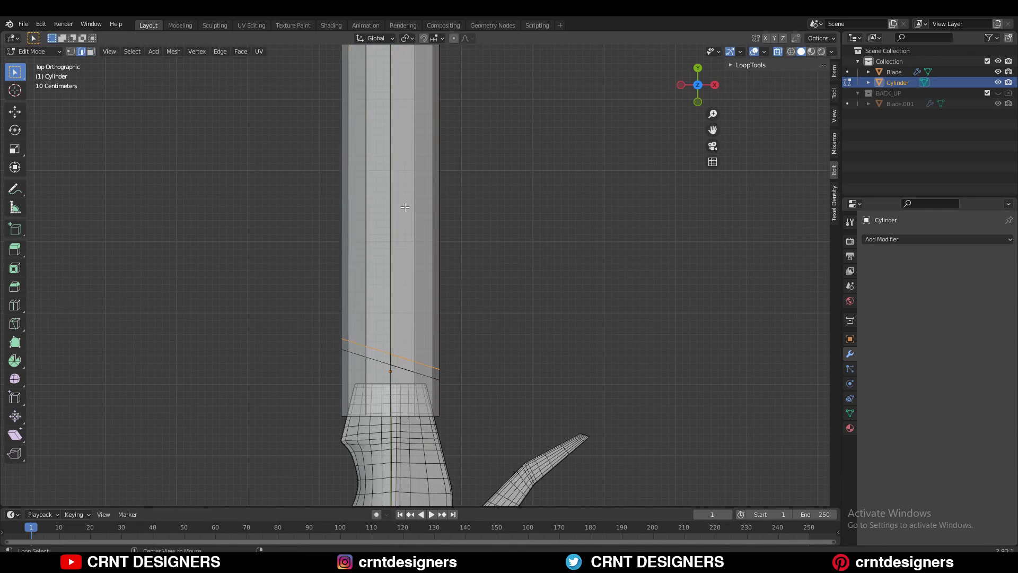
key(s)
click(423, 261)
Scale the edge loop at the handle's far end to 0.869, fine-tune its size, and leave X-ray and Edit Mode
ctrl+middle_drag(450, 255, 466, 281)
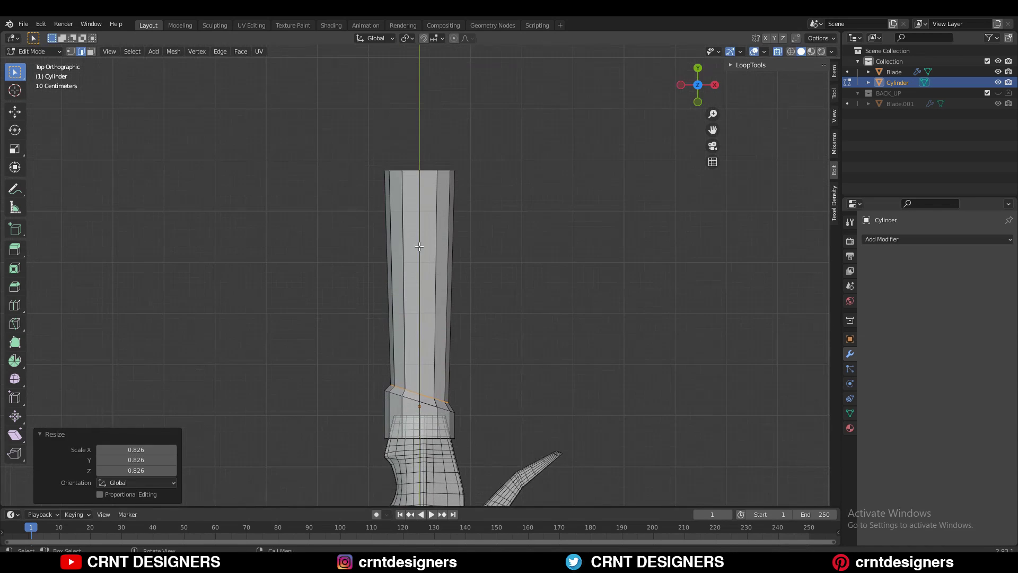
alt+click(434, 170)
key(s)
click(492, 189)
shift+middle_drag(557, 212, 513, 161)
key(s)
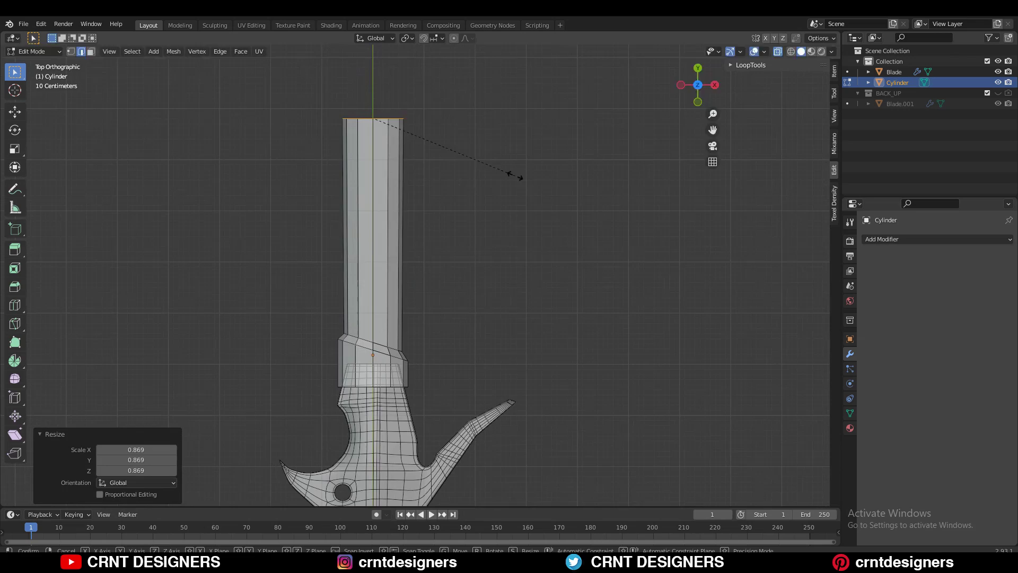
click(498, 214)
ctrl+middle_drag(498, 214, 498, 250)
click(777, 53)
key(Tab)
With X-ray on, move the collar's bottom vertices -0.19846 m along Y over the blade
middle_drag(446, 281, 484, 273)
click(425, 286)
scroll(383, 272, up, 4)
key(KP_7)
key(Tab)
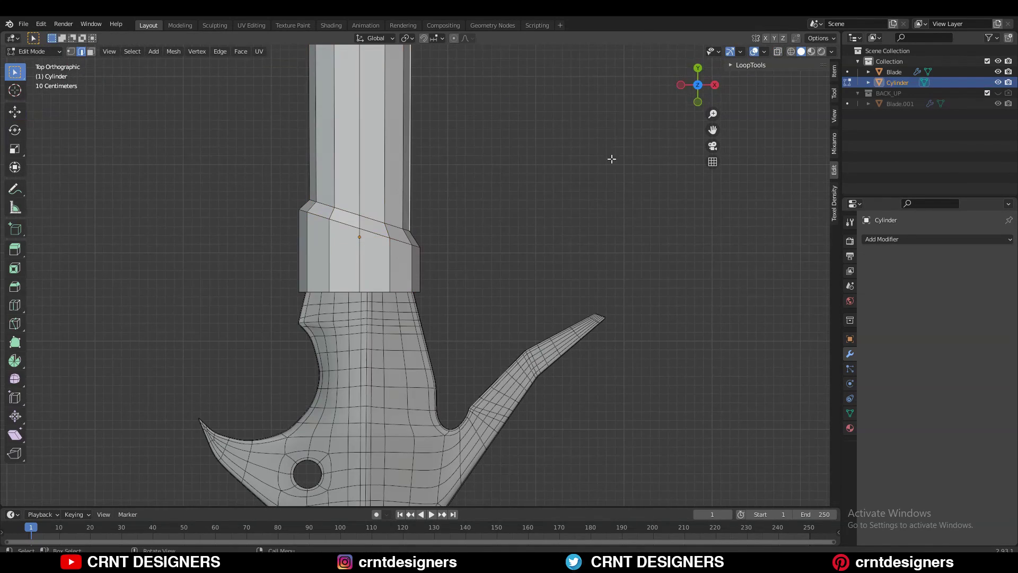
click(778, 51)
key(1)
alt+click(366, 278)
key(g)
key(y)
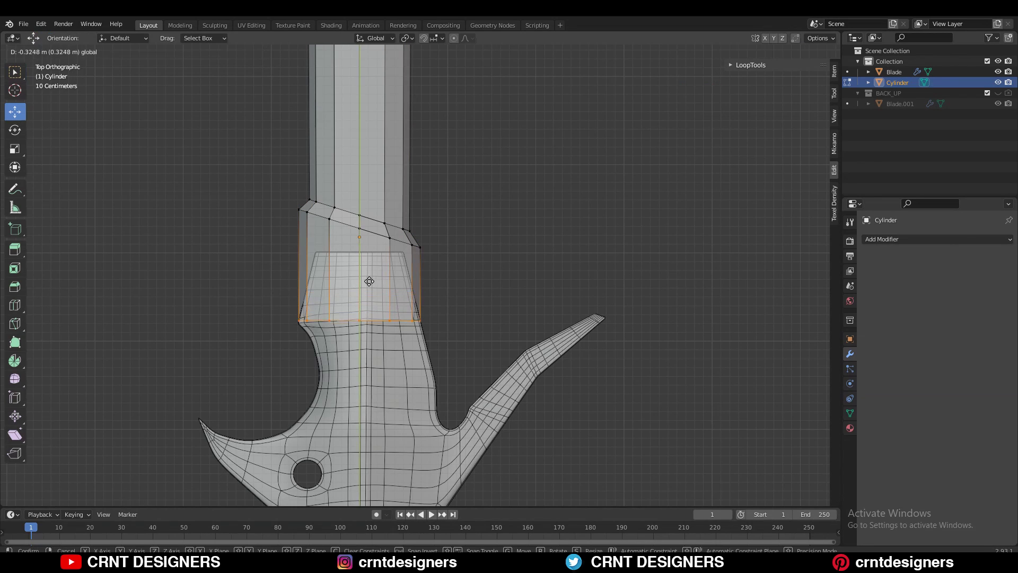
click(378, 268)
Knife-cut a slanted line across the lower part of the collar and remove the section below it
scroll(413, 262, up, 1)
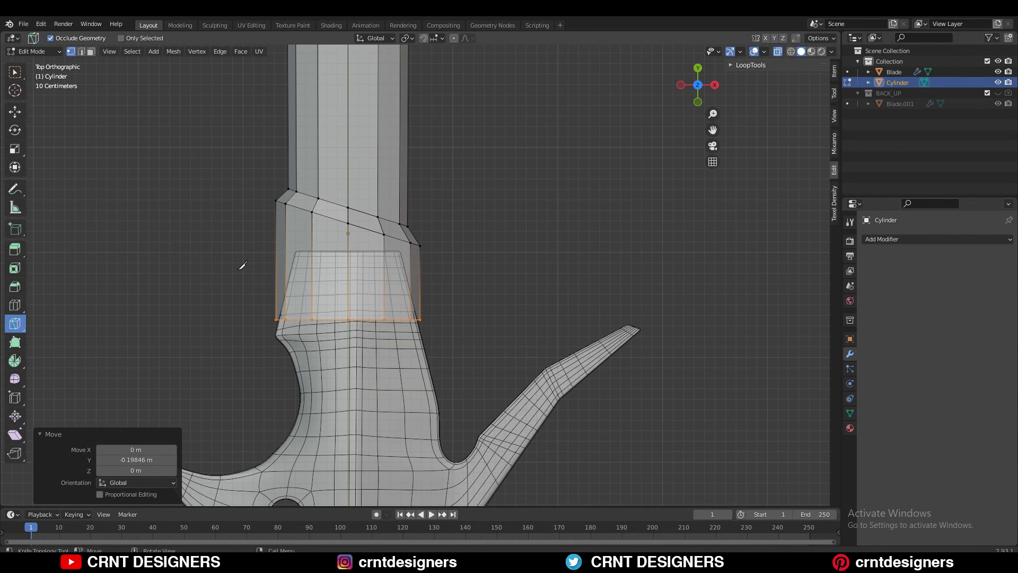
click(473, 324)
key(Return)
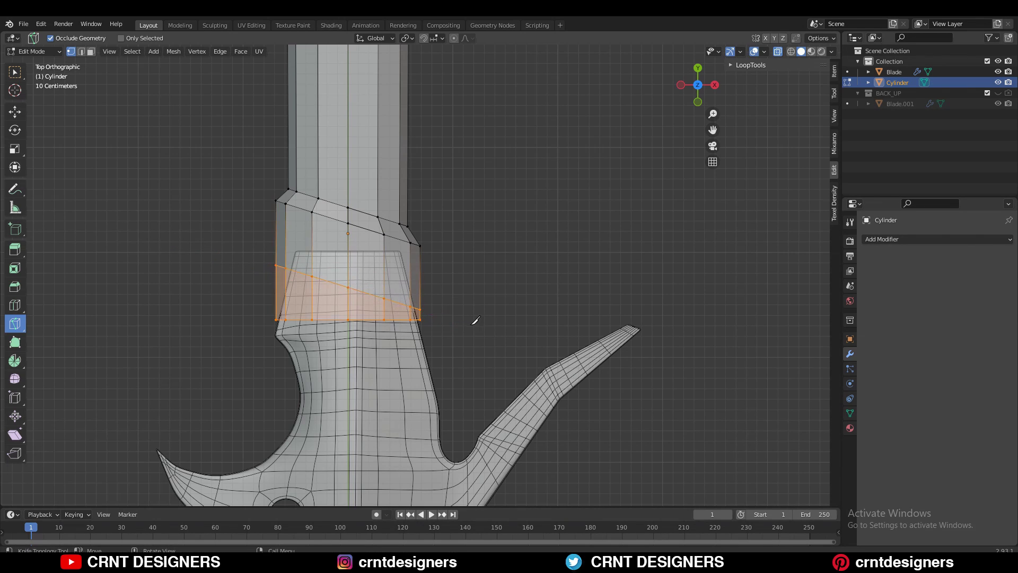
key(alt+a)
middle_drag(386, 307, 478, 288)
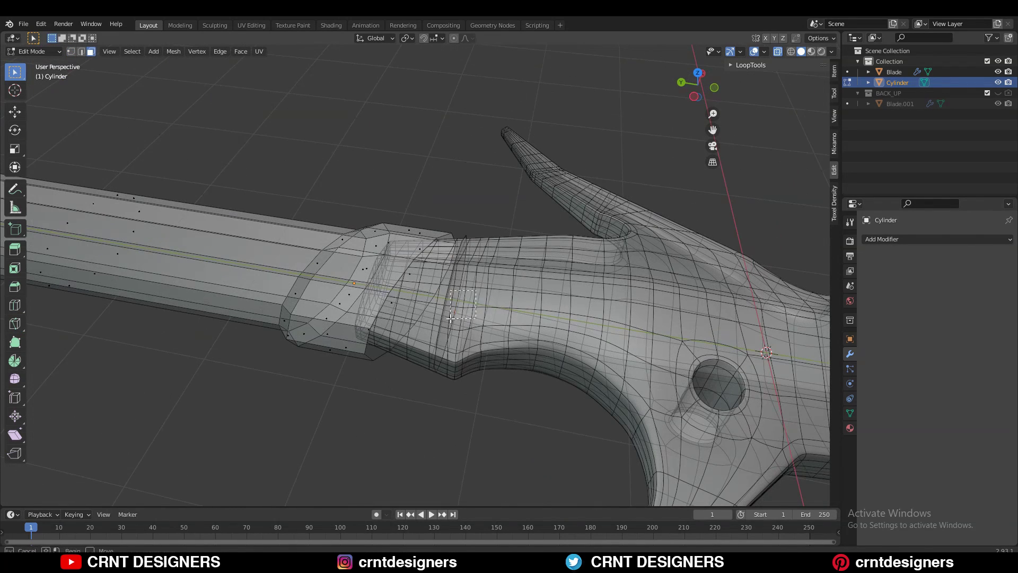
key(2)
key(alt+z)
Move the whole handle -0.19586 m along Y further onto the blade
middle_drag(470, 246, 423, 246)
scroll(539, 200, down, 2)
click(697, 84)
shift+middle_drag(504, 228, 546, 276)
scroll(546, 276, up, 2)
key(Tab)
key(g)
key(y)
click(511, 313)
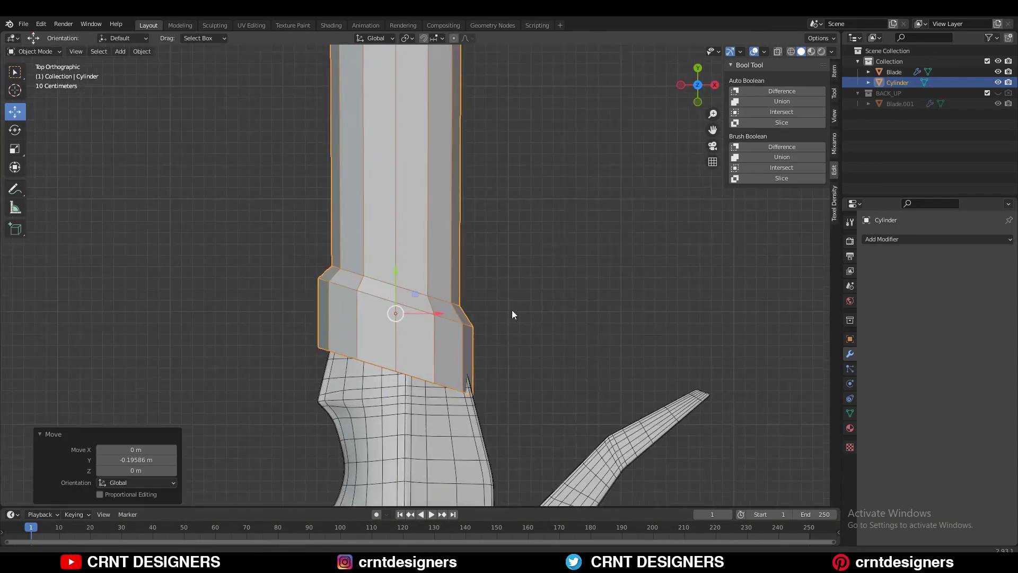
Set the transform orientation to Normal and pull the collar's lowest corner vertices outward along the slanted edge
key(Tab)
middle_drag(511, 313, 528, 275)
click(697, 85)
key(alt+z)
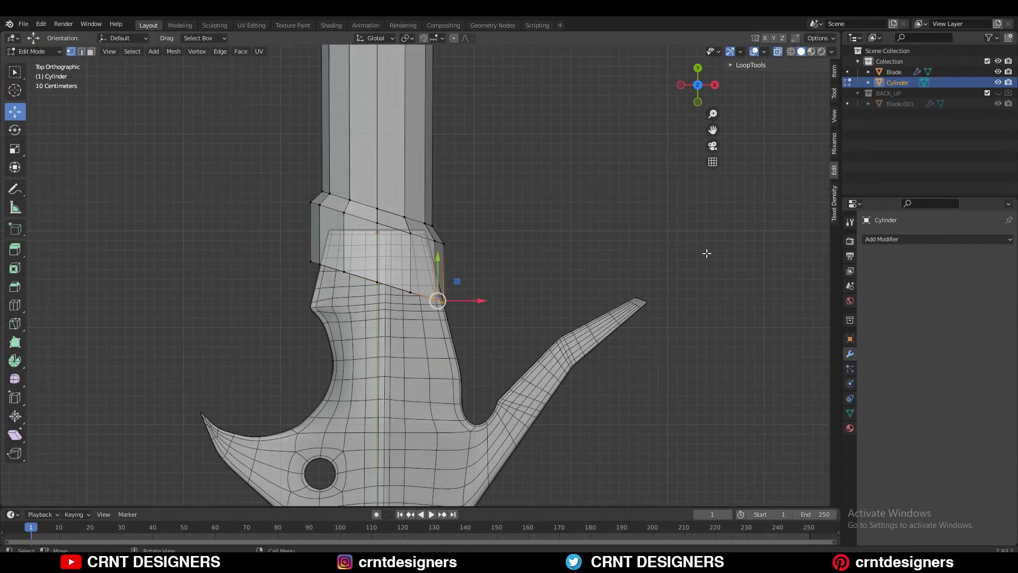
click(375, 38)
click(375, 88)
drag(475, 313, 492, 319)
Shift the vertices next to the collar's lowest corner slightly along the slanted bottom edge
scroll(488, 315, up, 1)
key(alt+a)
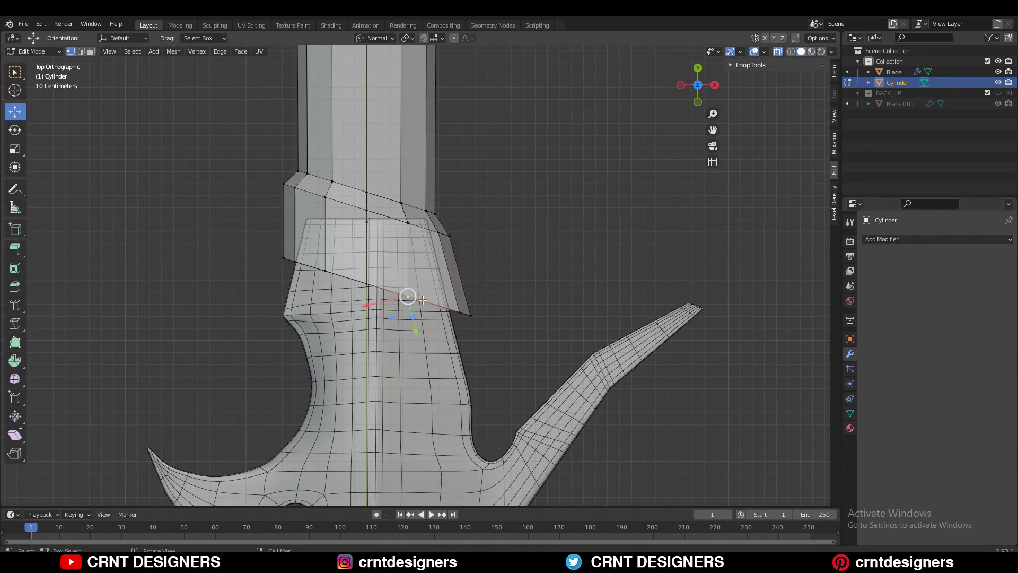
ctrl+drag(423, 333, 395, 281)
drag(426, 299, 417, 296)
scroll(527, 246, down, 2)
With Global orientation, extrude the collar's slanted end face a short way along negative Y and scale it down into a tapered rim
key(3)
key(alt+z)
middle_drag(527, 246, 440, 228)
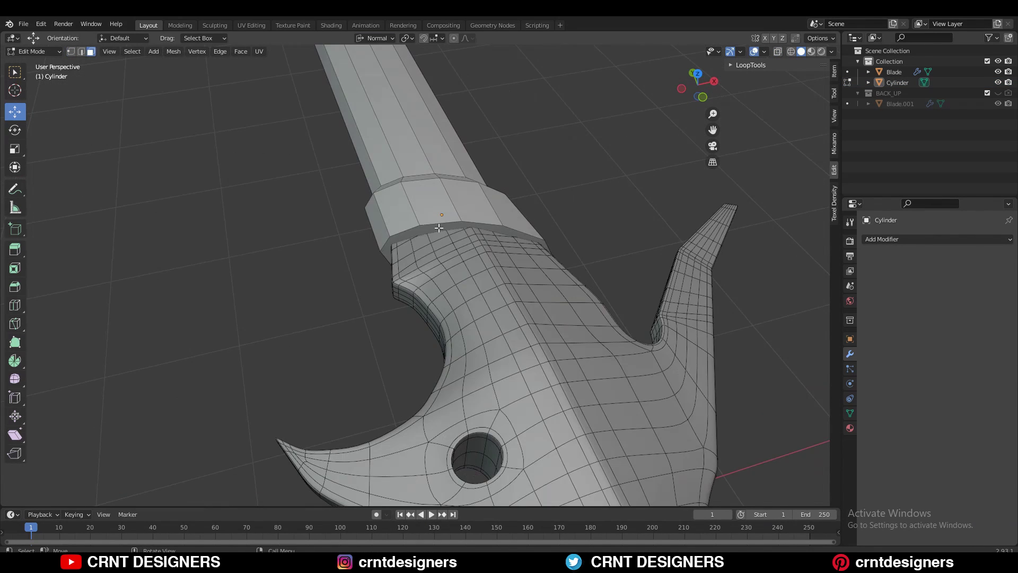
click(441, 229)
click(697, 85)
click(375, 39)
click(359, 71)
key(e)
right_click(445, 257)
key(g)
key(y)
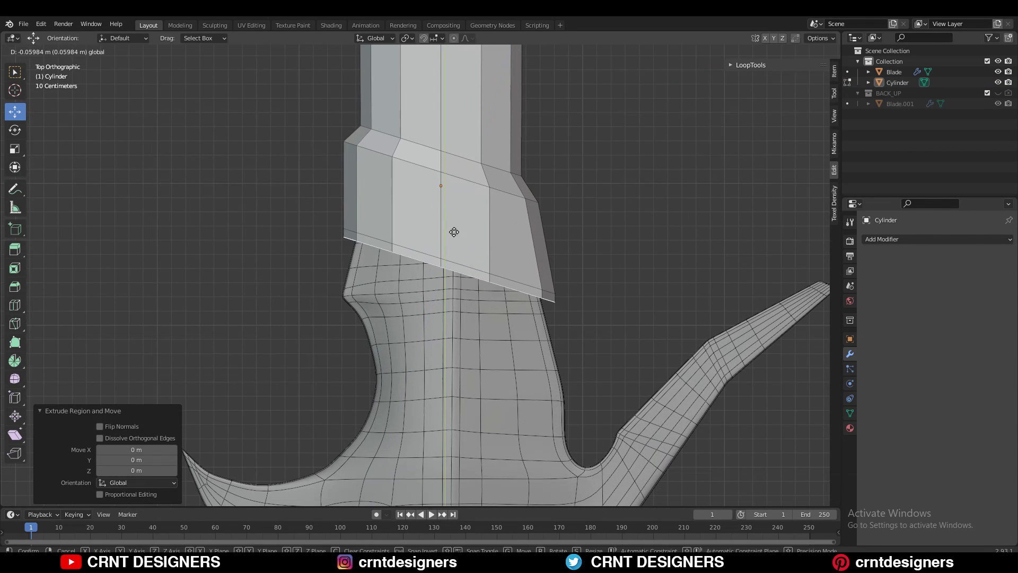
click(454, 231)
key(s)
click(622, 263)
Try scaling the collar geometry again and undo the change
middle_drag(621, 262, 569, 233)
key(s)
click(369, 195)
middle_drag(369, 195, 552, 209)
key(ctrl+z)
Try sliding the edge loop above the collar's rim upward, and undo back to the collar's face loop selection
click(697, 85)
scroll(602, 198, up, 1)
key(2)
alt+click(533, 284)
key(g)
key(g)
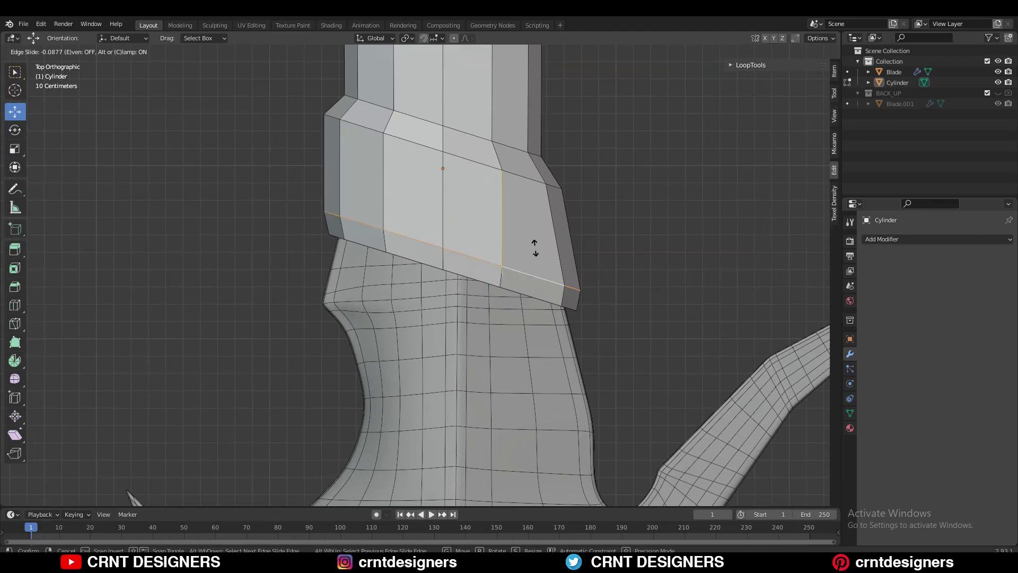
click(600, 272)
key(s)
right_click(603, 273)
key(ctrl+z)
key(ctrl+z)
key(ctrl+z)
Scale up the collar's face loop slightly and leave Edit Mode
key(s)
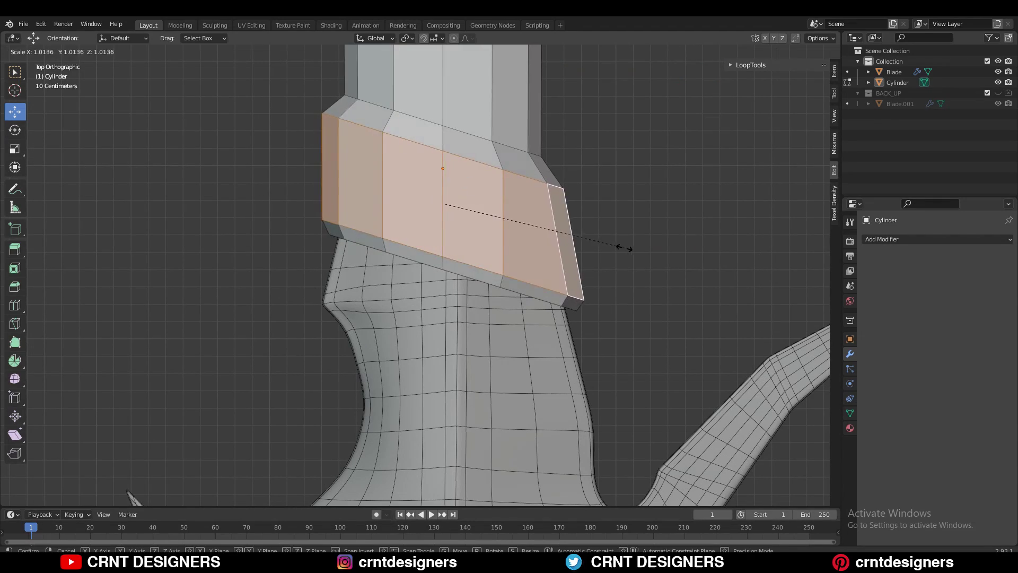
click(610, 242)
key(Tab)
key(alt+a)
middle_drag(591, 237, 619, 151)
key(ctrl+KP_7)
key(KP_7)
Lengthen the handle by moving its far end ring of vertices 1.4 m along Y
click(438, 243)
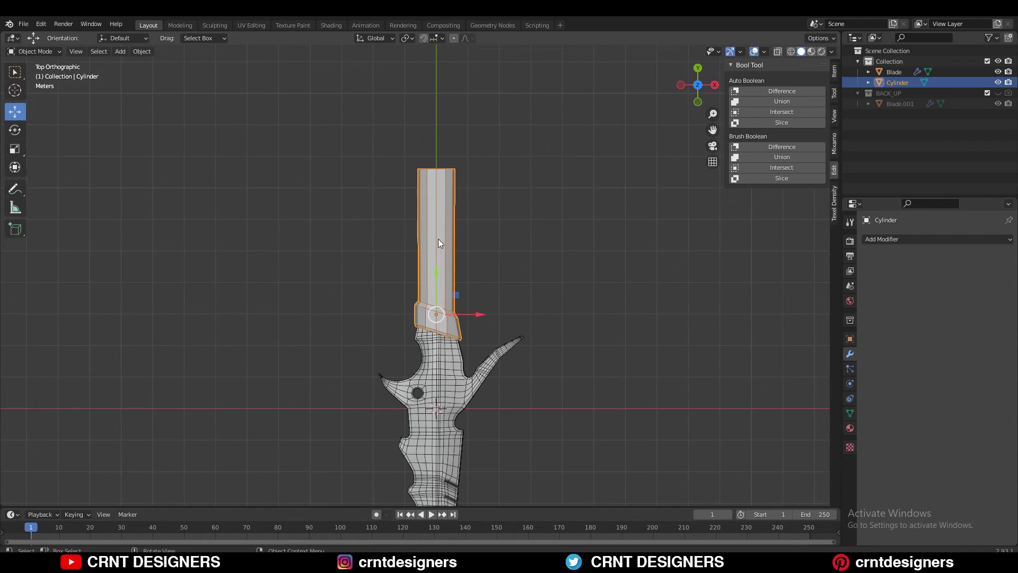
shift+middle_drag(429, 217, 426, 232)
key(Tab)
ctrl+middle_drag(457, 237, 457, 211)
key(1)
key(alt+z)
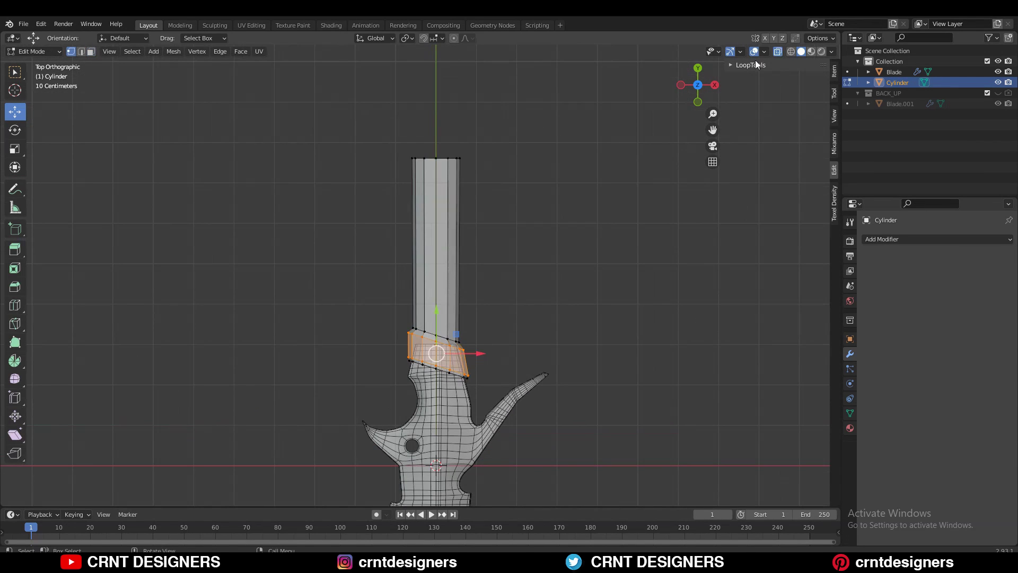
drag(397, 136, 480, 180)
drag(436, 110, 436, 108)
click(437, 71)
scroll(461, 316, down, 3)
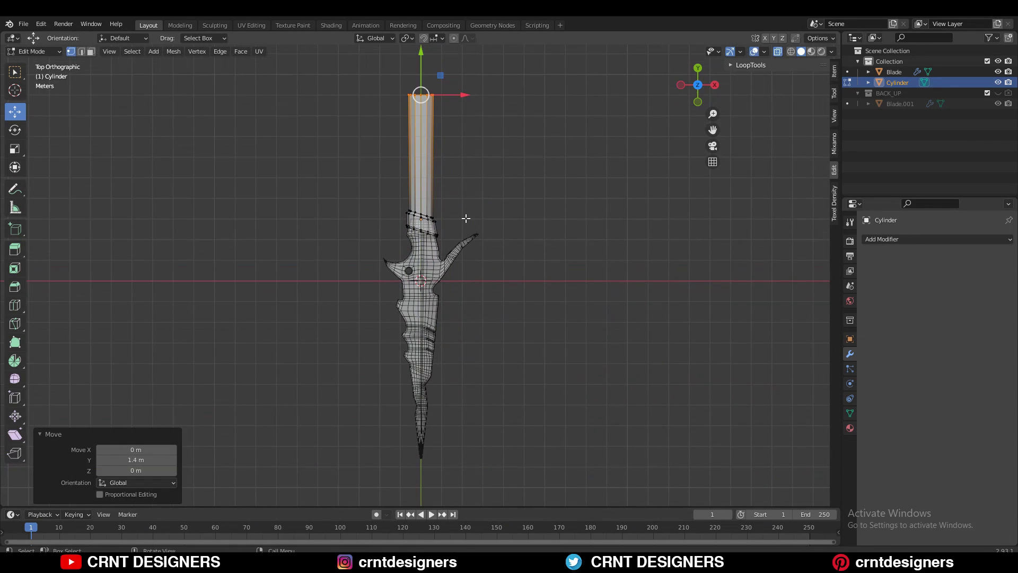
Scale the handle's far end ring down to about 0.9
scroll(482, 207, up, 3)
key(s)
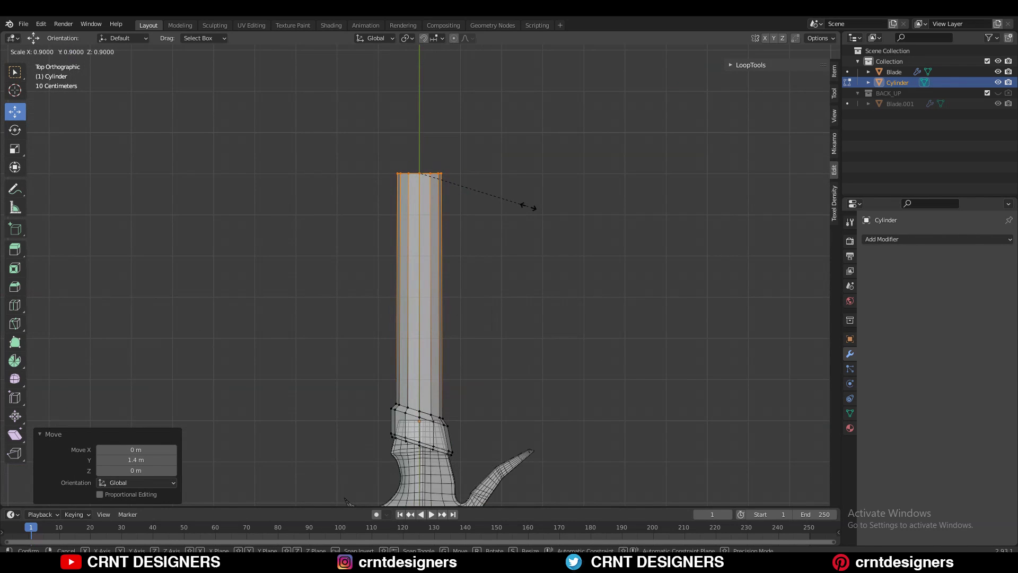
click(528, 207)
Extrude the handle's end face 1 m, scale it up to about 1.33 as a flared pommel, and adjust its position along Y
shift+middle_drag(440, 159, 437, 193)
ctrl+middle_drag(437, 193, 437, 180)
key(e)
ctrl+click(420, 114)
key(s)
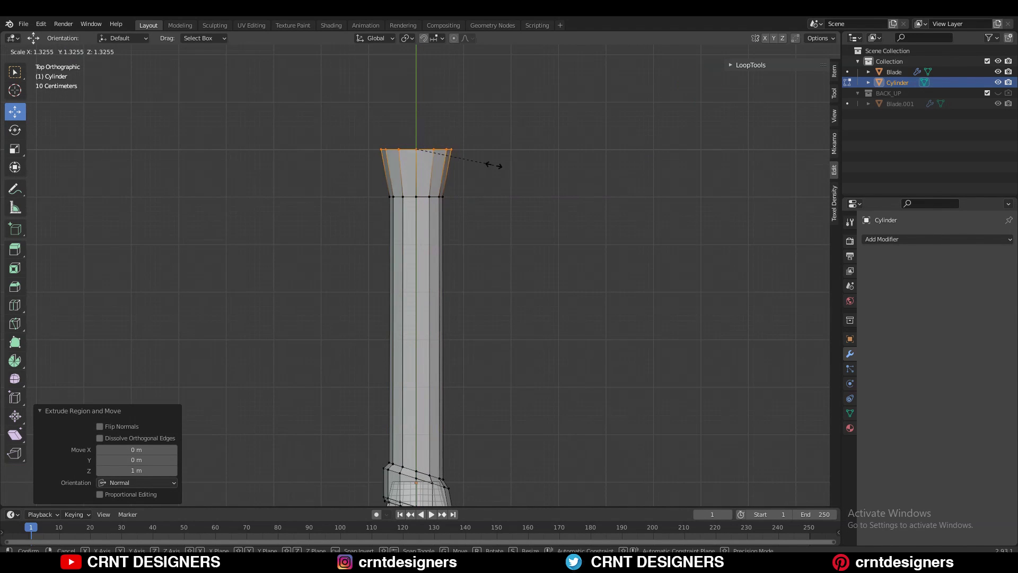
key(Return)
key(g)
key(y)
key(Return)
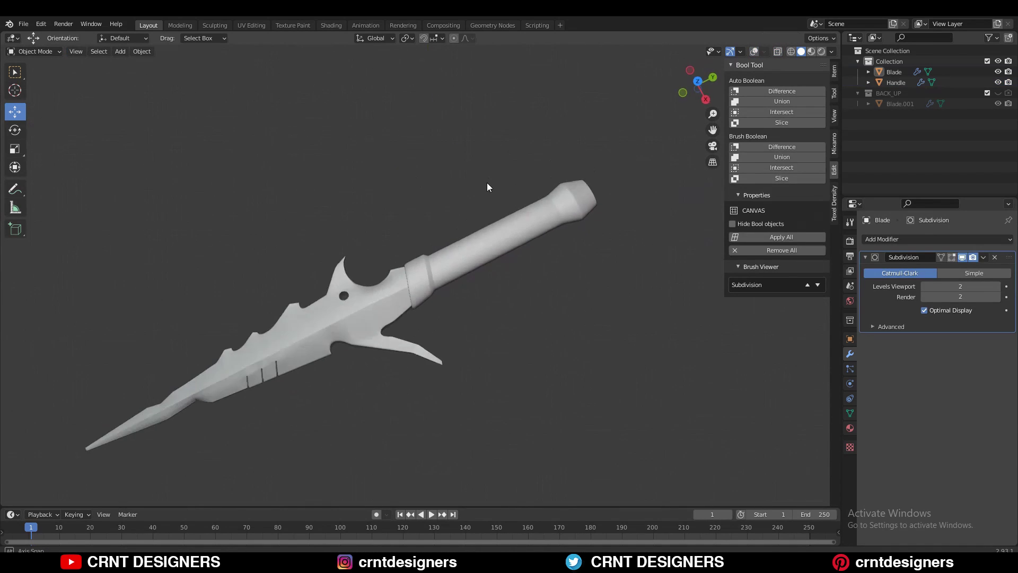
middle_drag(488, 183, 469, 333)
scroll(469, 330, up, 2)
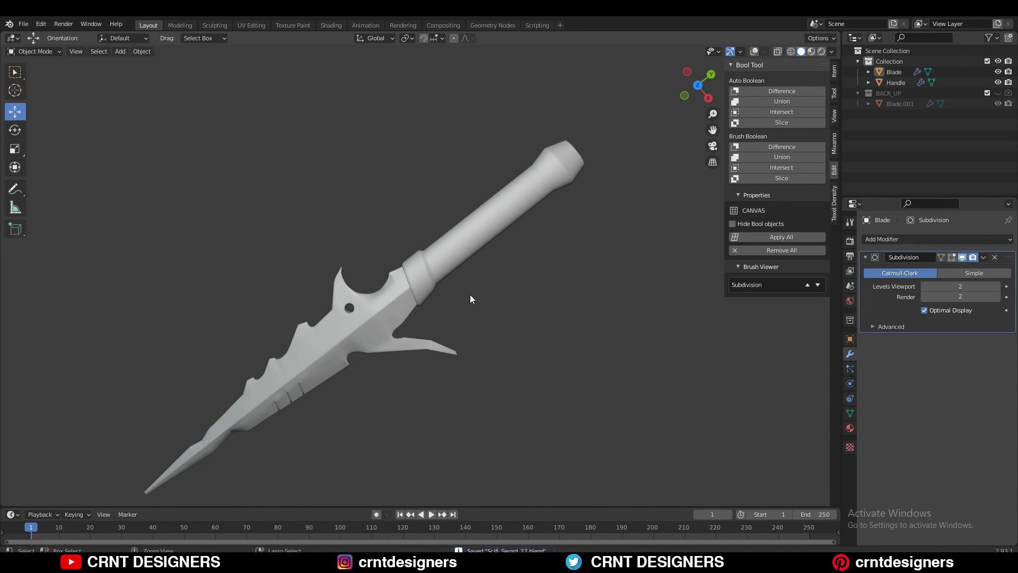
middle_drag(470, 294, 638, 108)
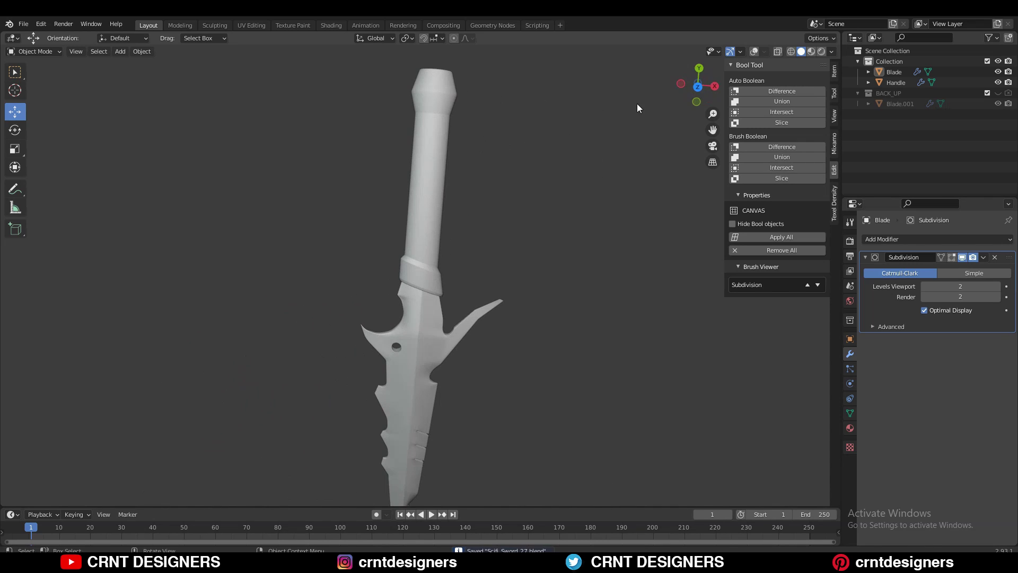
click(698, 87)
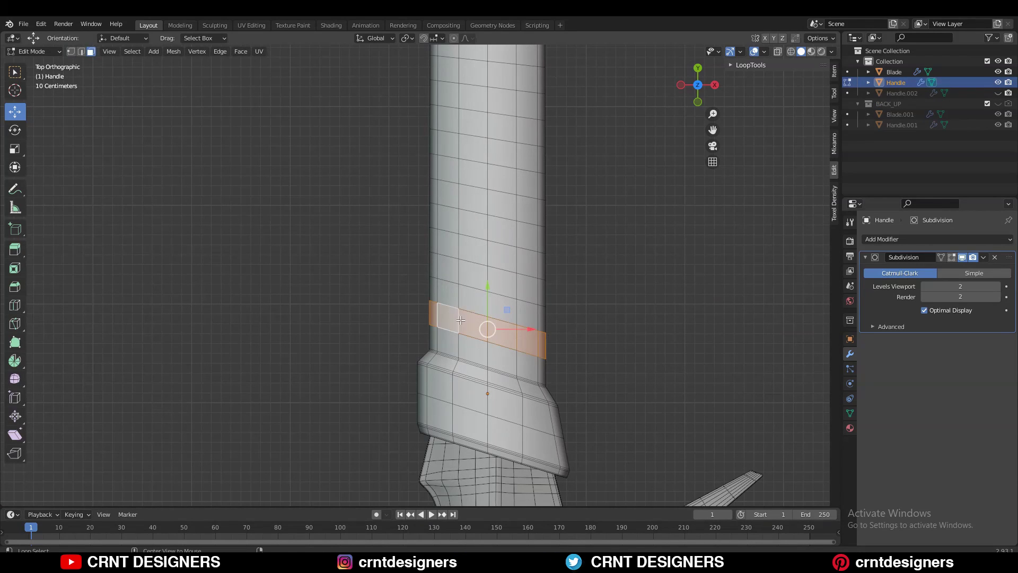
Duplicate the two slanted face loops above the collar in place and separate the copy into its own selected object
shift+middle_drag(506, 288, 528, 260)
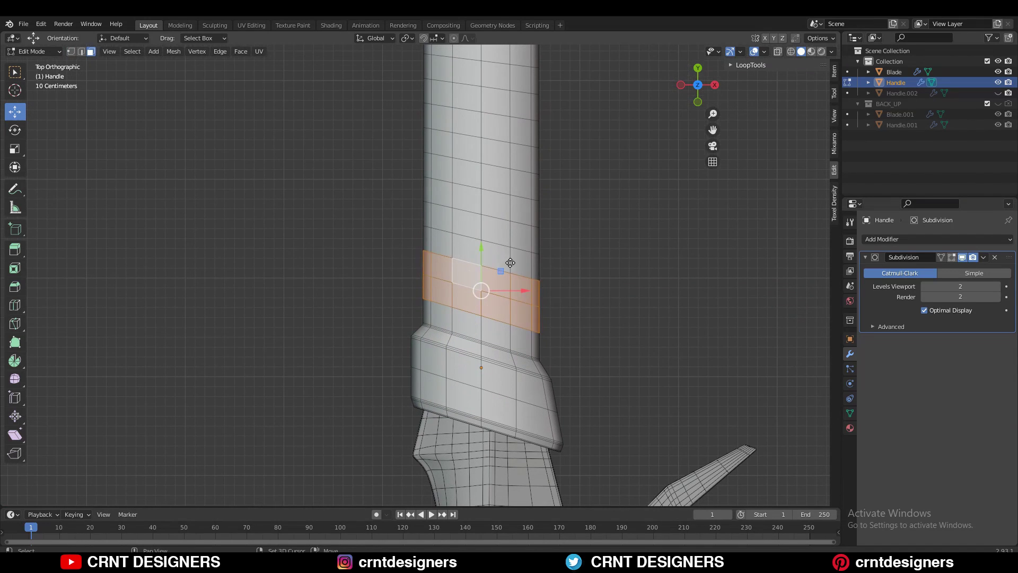
key(shift+d)
right_click(528, 252)
click(576, 222)
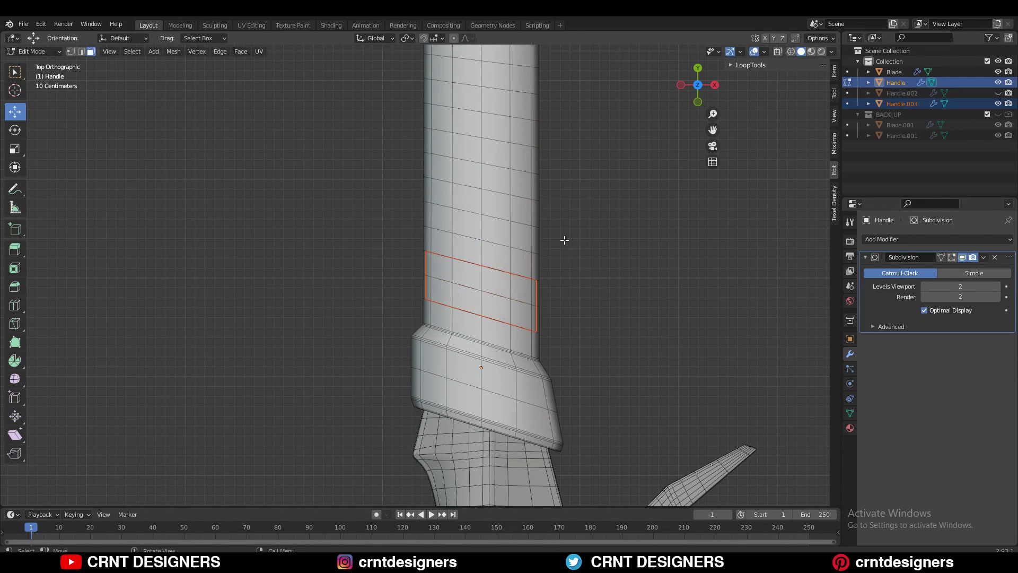
key(2)
key(Tab)
click(524, 288)
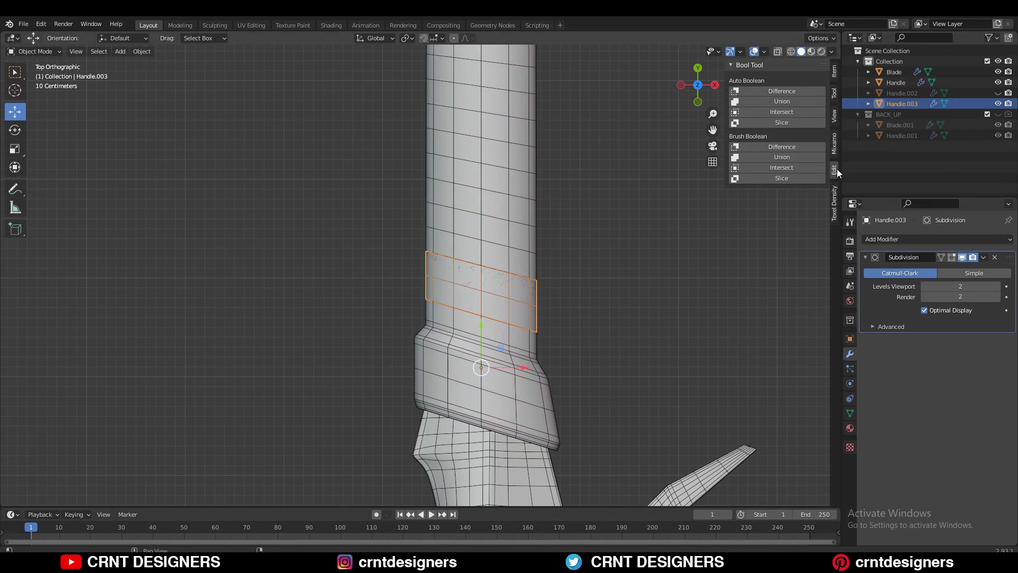
click(997, 105)
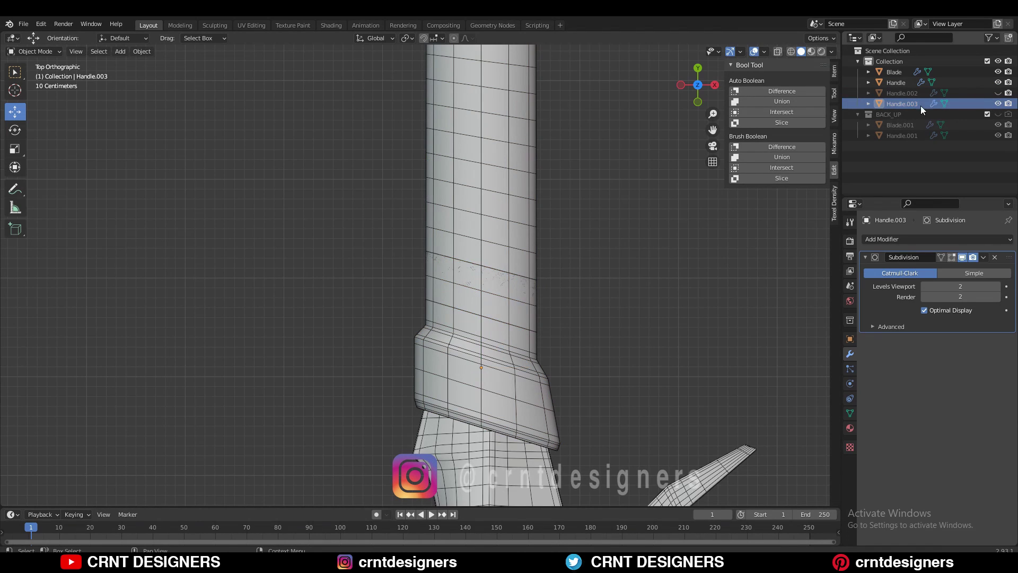
Delete the separated band's geometry except for one short line of edges along the handle
key(Tab)
middle_drag(572, 297, 411, 297)
alt+click(426, 288)
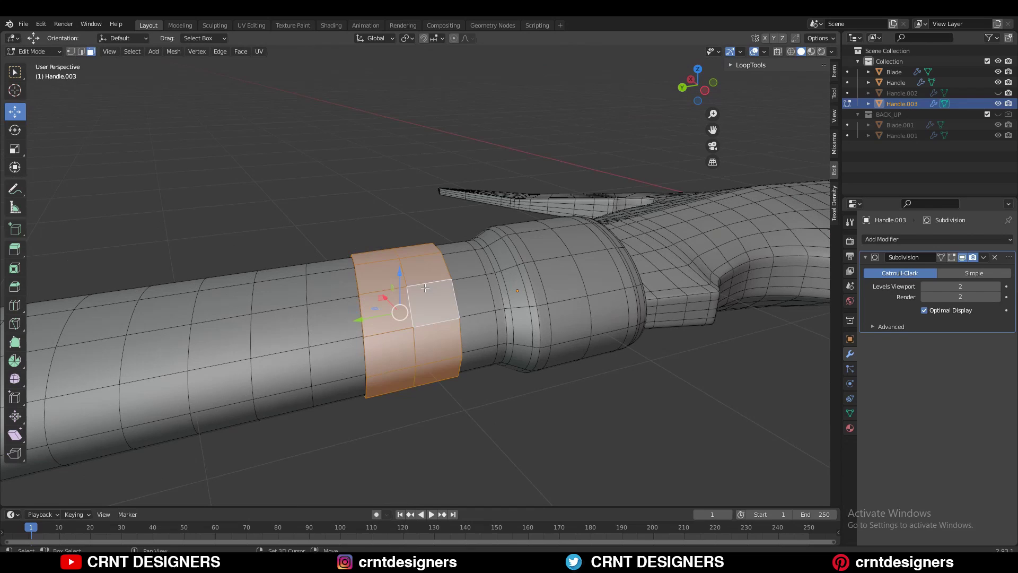
key(x)
click(416, 332)
middle_drag(416, 332, 482, 320)
key(x)
click(482, 294)
key(x)
click(451, 267)
key(Tab)
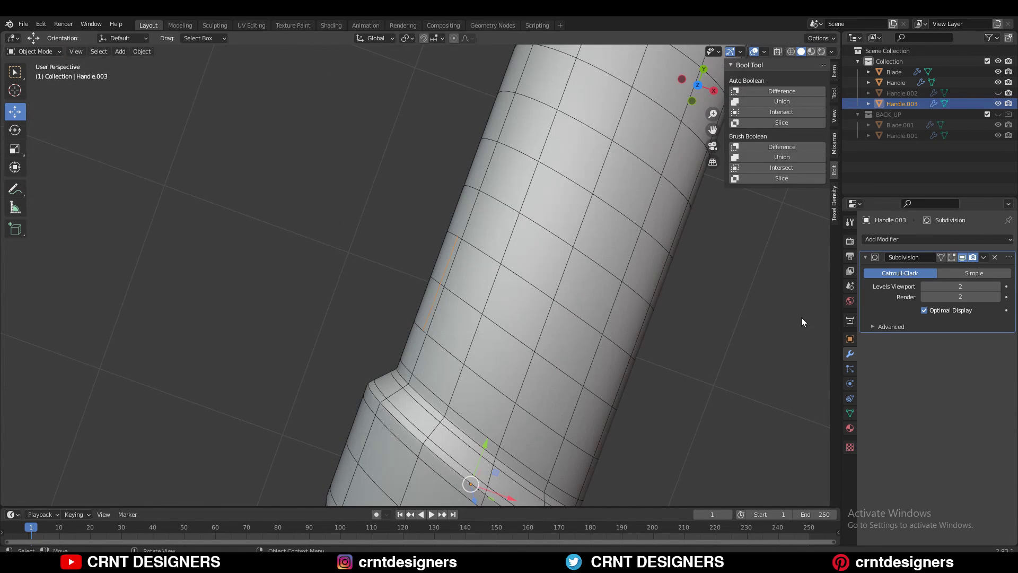
Add a Screw modifier to the leftover edge line, with a 360° angle and a negative screw offset that winds it around the handle
click(941, 239)
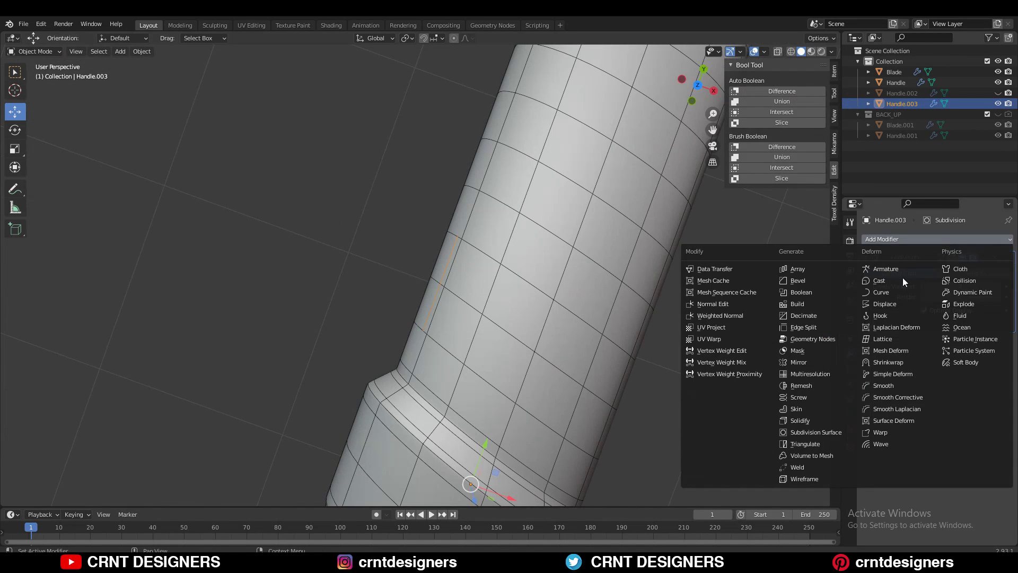
click(817, 397)
middle_drag(509, 324, 635, 89)
click(698, 81)
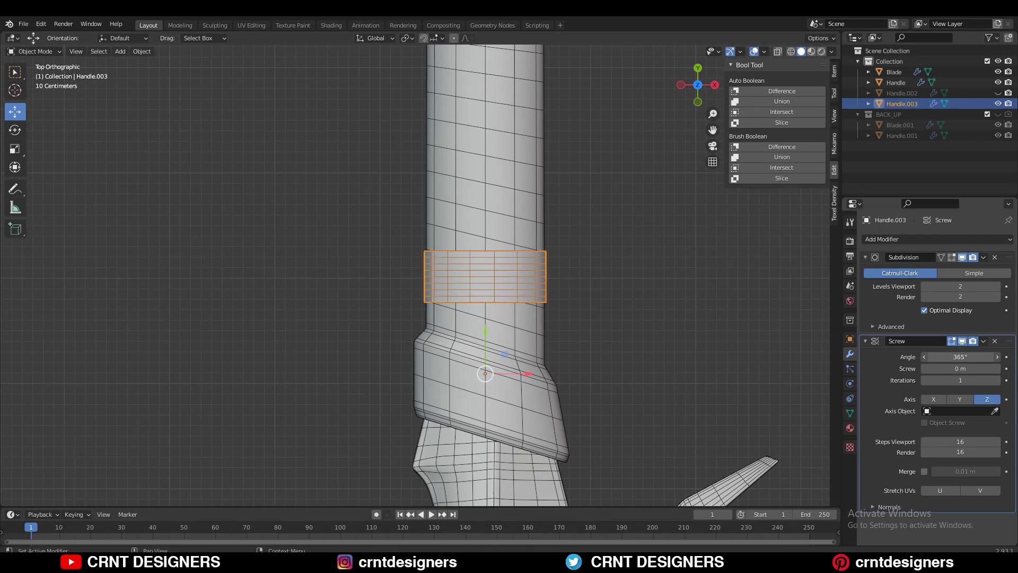
drag(962, 357, 981, 368)
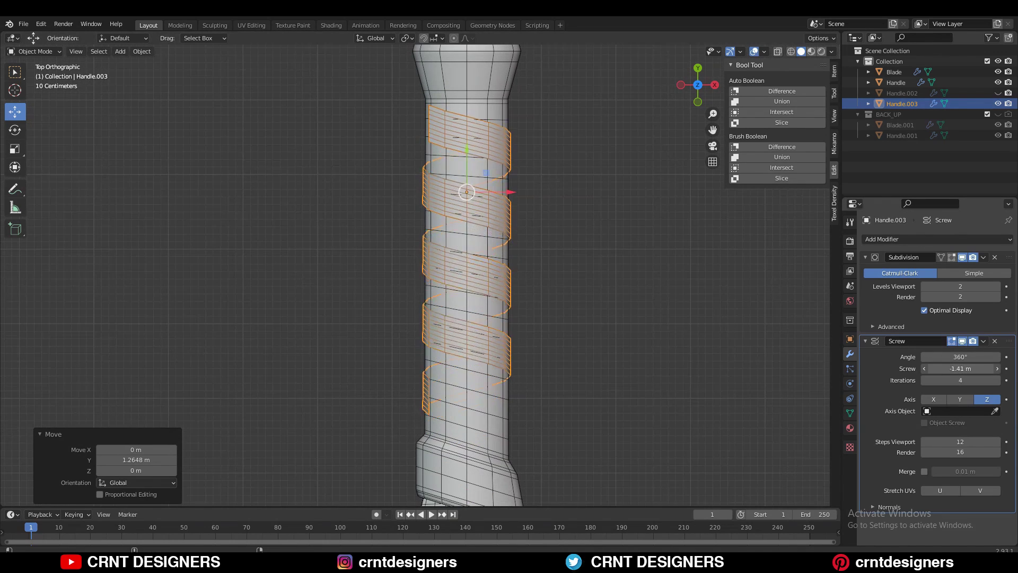
drag(955, 369, 914, 371)
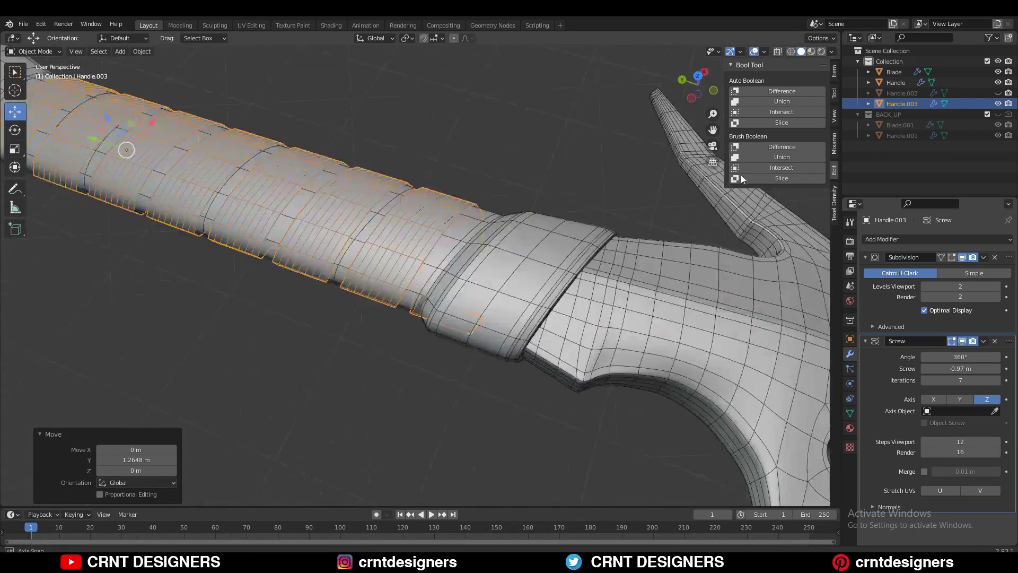
Turn off the wrap's Subdivision display in the viewport and fine-tune the Screw offset to -0.98 m
drag(695, 90, 706, 87)
click(698, 82)
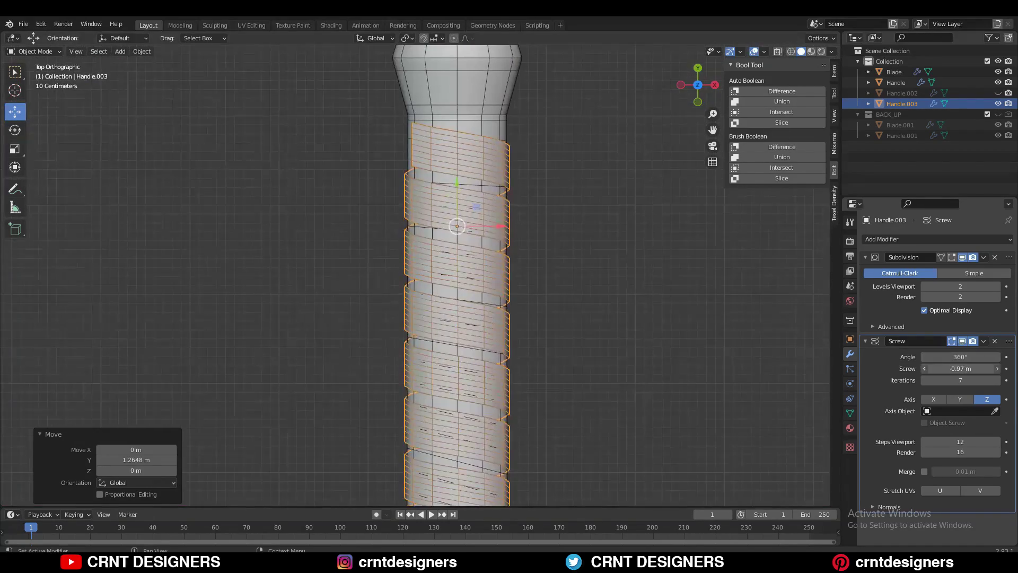
scroll(657, 303, down, 2)
shift+middle_drag(656, 308, 692, 194)
click(962, 257)
drag(957, 369, 982, 368)
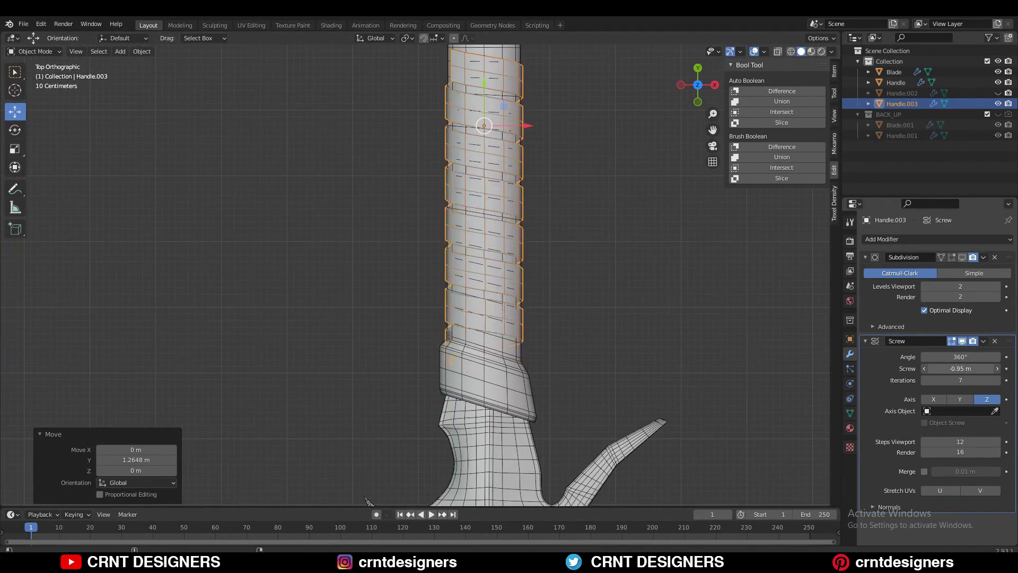
Store a duplicate of the spiral wrap in the BACK_UP collection and apply the Screw modifier on the original
scroll(613, 276, down, 3)
key(shift+d)
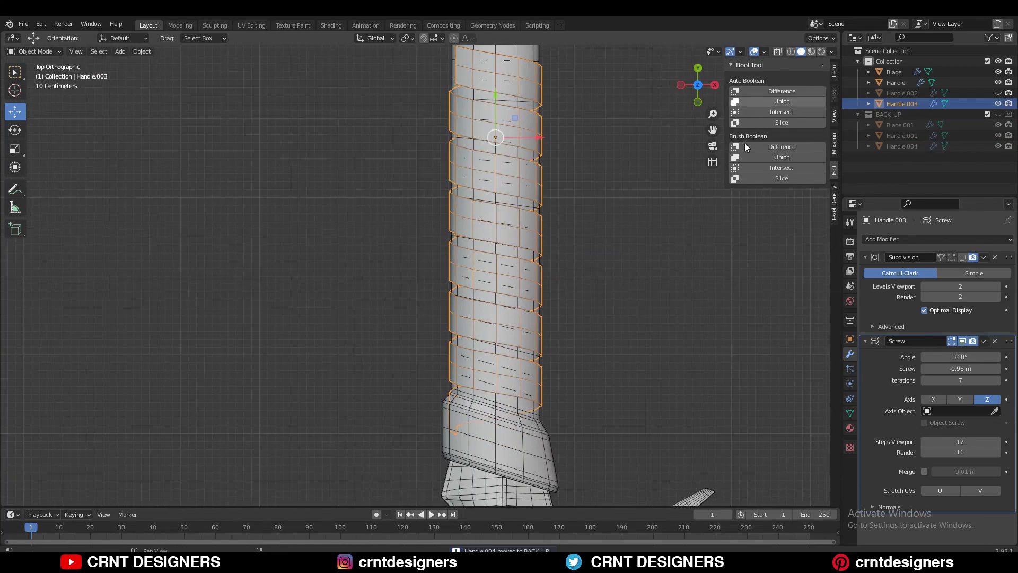
scroll(726, 362, up, 2)
shift+middle_drag(726, 361, 743, 326)
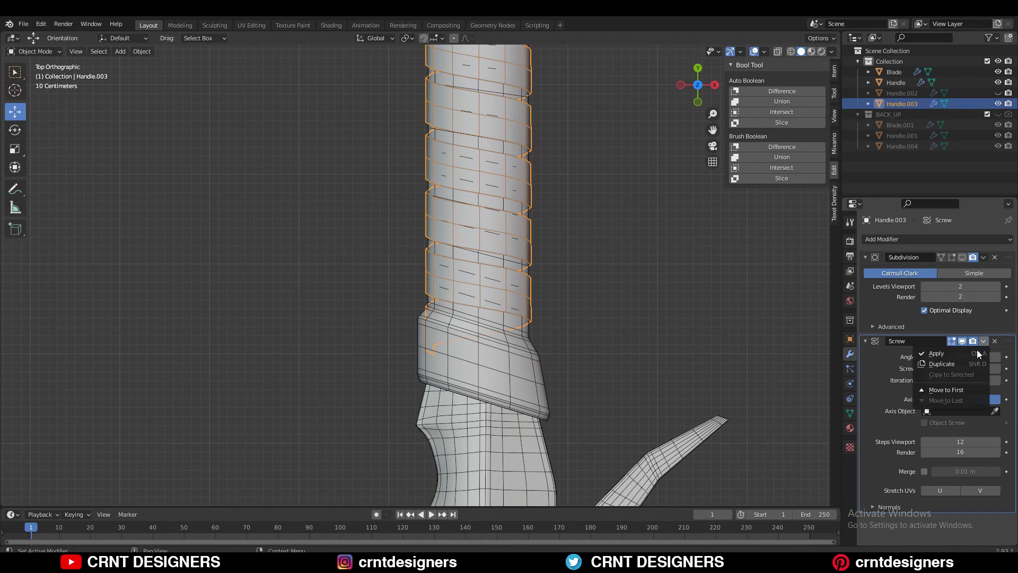
click(977, 349)
Shift the spiral wrap about 0.095 m along Y
click(505, 301)
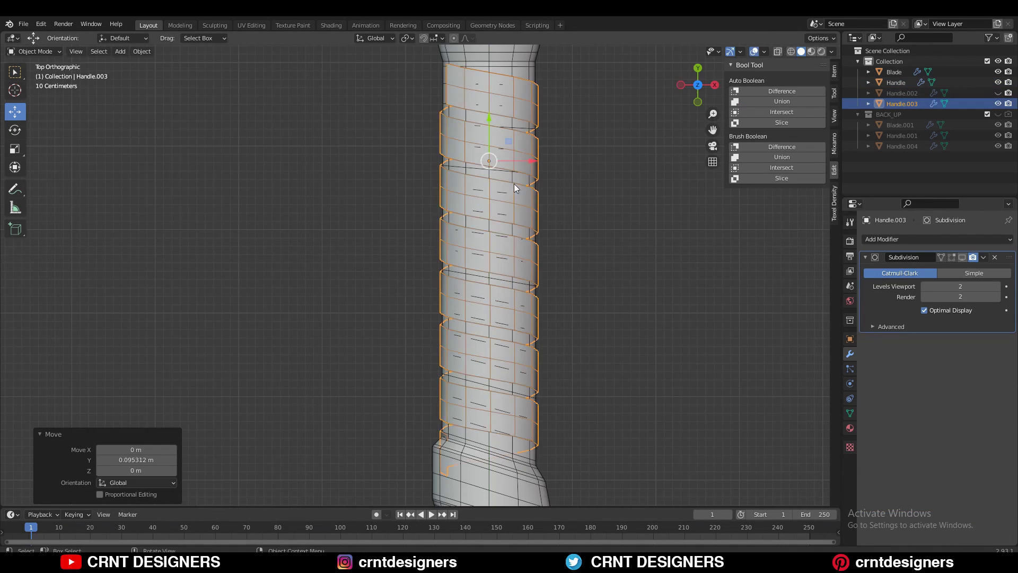
scroll(516, 188, down, 3)
scroll(568, 348, up, 6)
In the wrap's mesh, move the end edges beside the collar along Y, shifting the first about 0.06 m
click(564, 260)
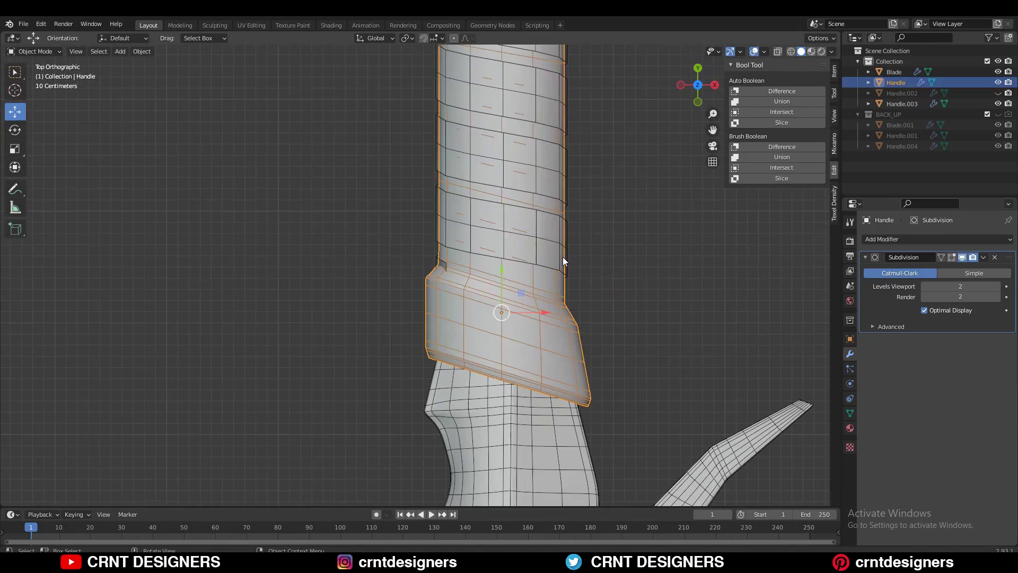
click(563, 260)
key(Tab)
middle_drag(563, 260, 493, 275)
middle_drag(493, 276, 525, 254)
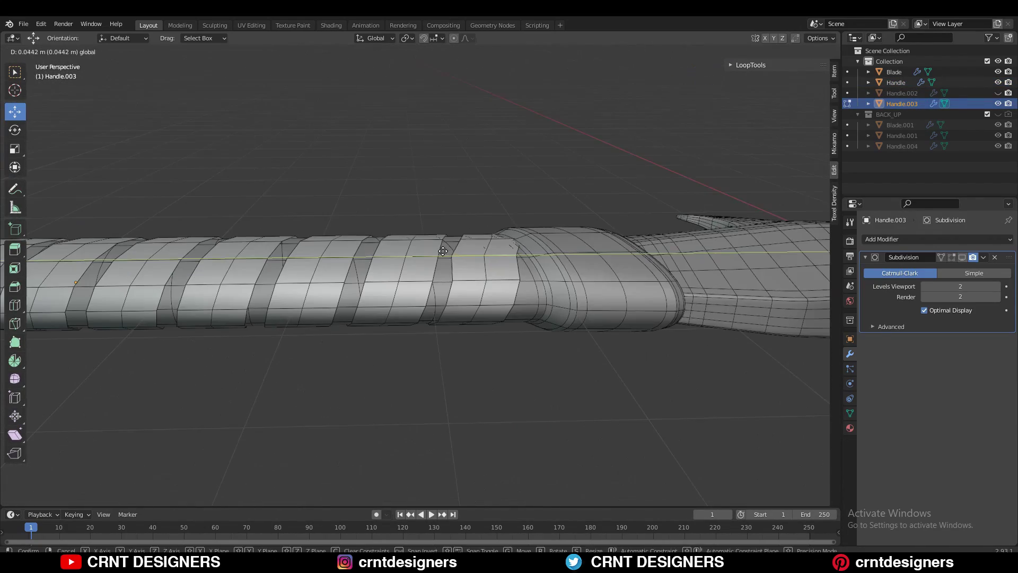
click(482, 255)
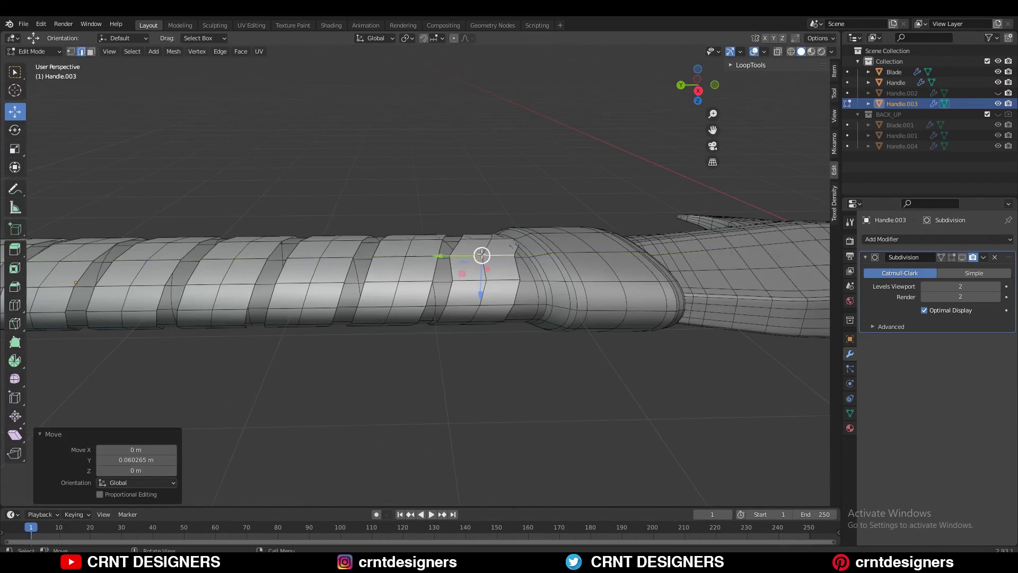
middle_drag(482, 255, 462, 321)
alt+click(461, 320)
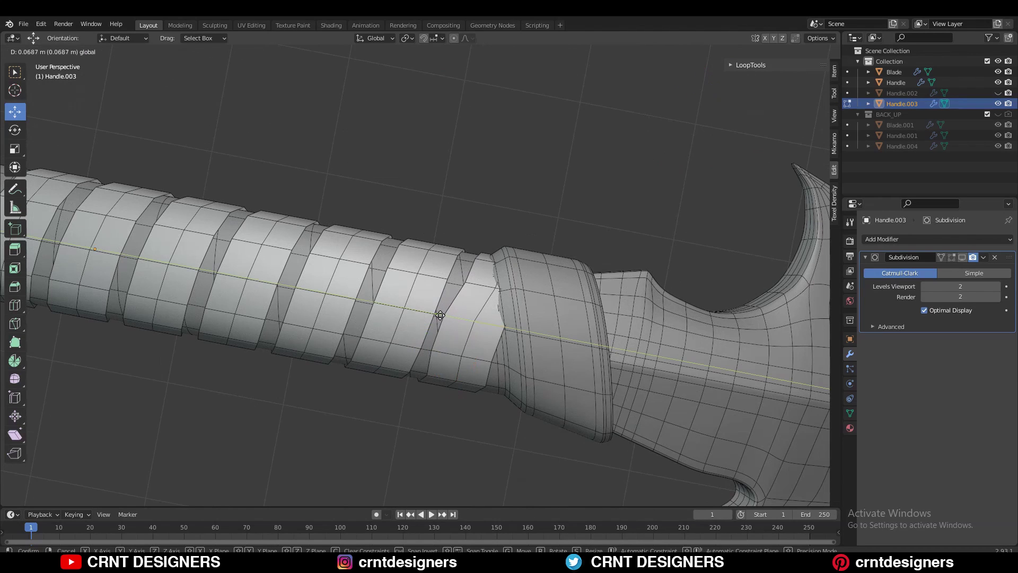
drag(440, 315, 439, 314)
alt+click(476, 291)
drag(463, 284, 454, 282)
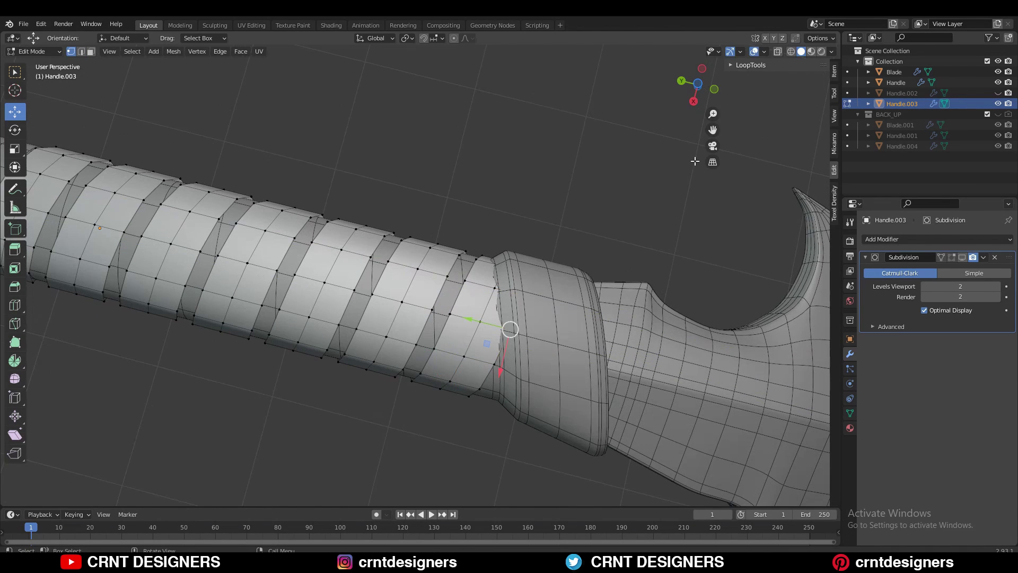
From the bottom view with X-ray, move the wrap's end vertices hidden under the collar along Y, the second about 0.09 m
click(698, 84)
click(778, 52)
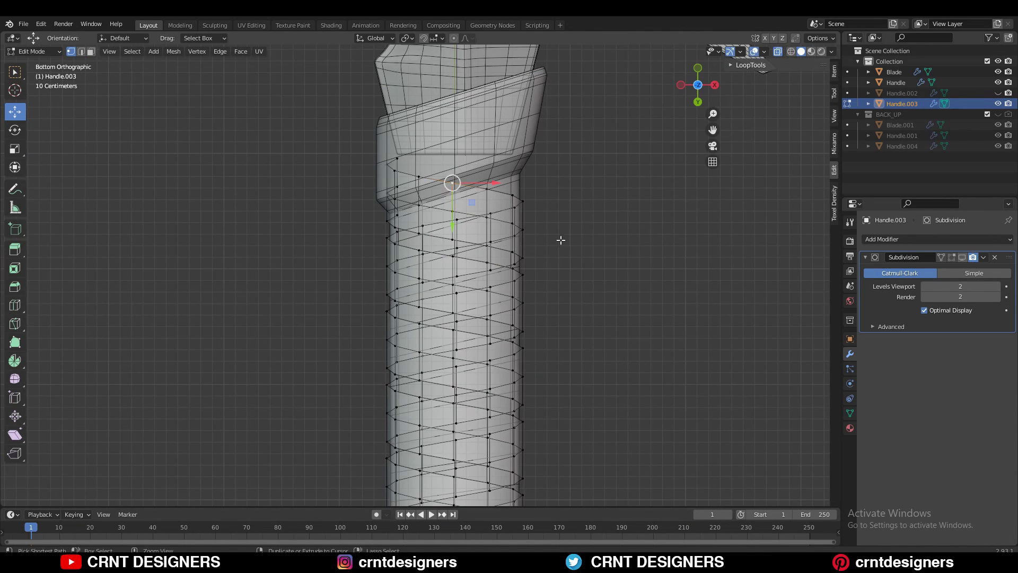
scroll(530, 244, up, 3)
drag(490, 248, 493, 275)
click(429, 197)
drag(429, 240, 429, 277)
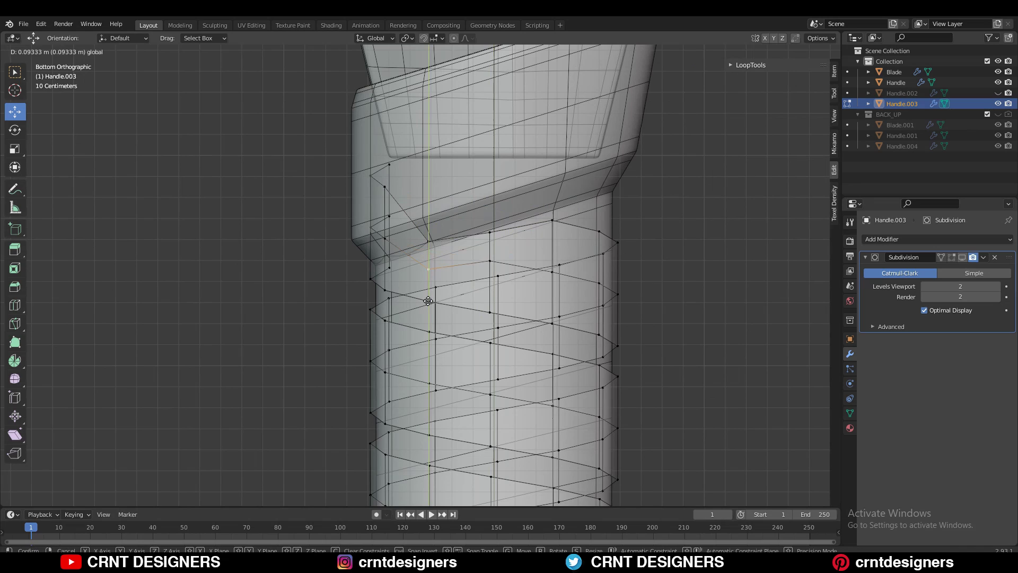
click(453, 268)
click(778, 51)
Move the wrap's vertex at the collar's lower edge about 0.03 m along Y in the bottom view
middle_drag(578, 170, 515, 223)
key(Tab)
key(ctrl+KP_7)
key(Tab)
key(g)
key(y)
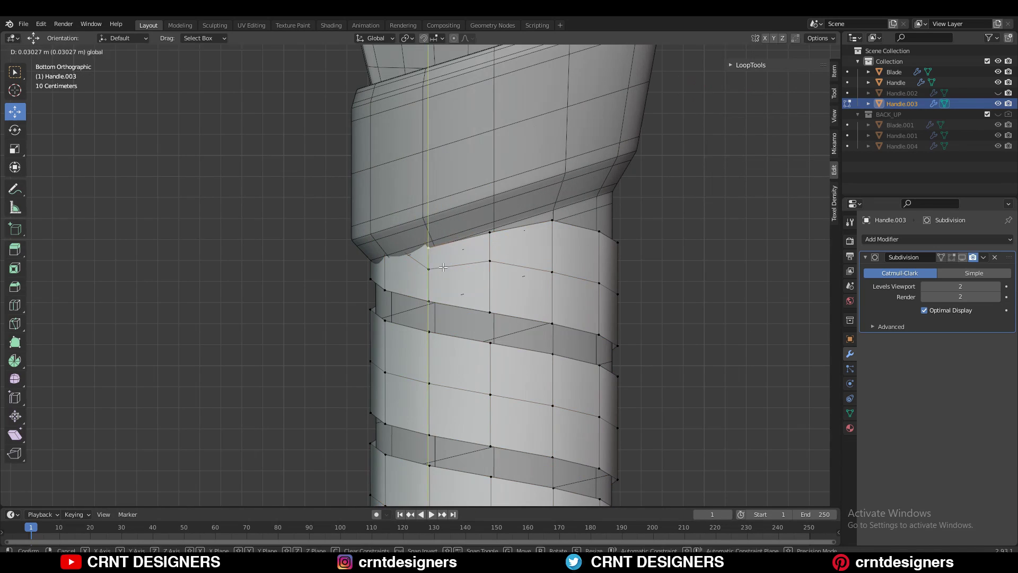
click(453, 268)
Reposition more wrap end vertices along the collar's underside and vertex-slide the one in the strip's middle row
shift+middle_drag(453, 268, 498, 267)
key(2)
key(alt+z)
key(1)
click(429, 237)
drag(429, 276, 423, 302)
shift+click(416, 240)
key(alt+z)
click(473, 267)
key(g)
key(g)
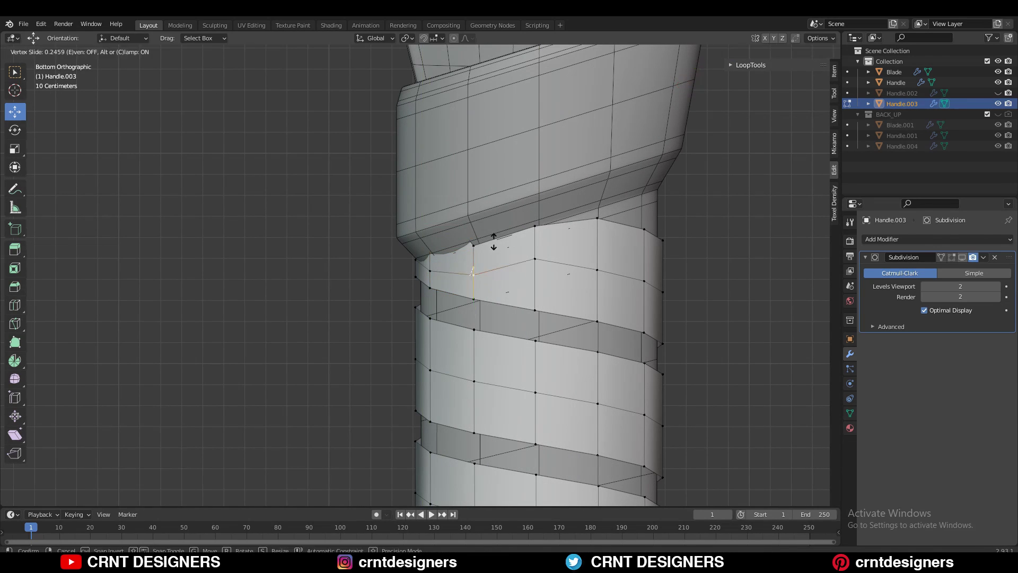
drag(600, 229, 600, 227)
From the top view, move a wrap vertex beside the collar along Y
middle_drag(600, 227, 493, 352)
key(KP_7)
click(439, 270)
drag(441, 234, 448, 248)
middle_drag(447, 248, 446, 295)
key(alt+z)
key(alt+z)
Slide the wrap's vertices near the collar along their edges to even out the strip's end, using a factor of about 0.267
key(2)
click(535, 289)
key(g)
key(g)
click(534, 288)
click(445, 295)
key(g)
key(g)
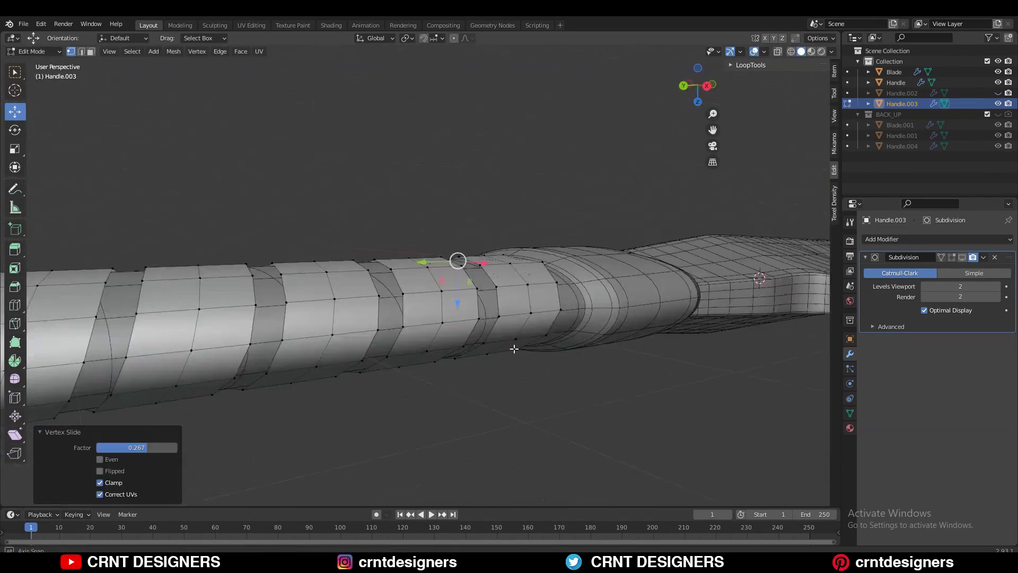
Nudge a wrap vertex at the collar's edge about 0.01 m along Y
middle_drag(515, 349, 344, 237)
drag(339, 236, 358, 236)
middle_drag(358, 237, 387, 222)
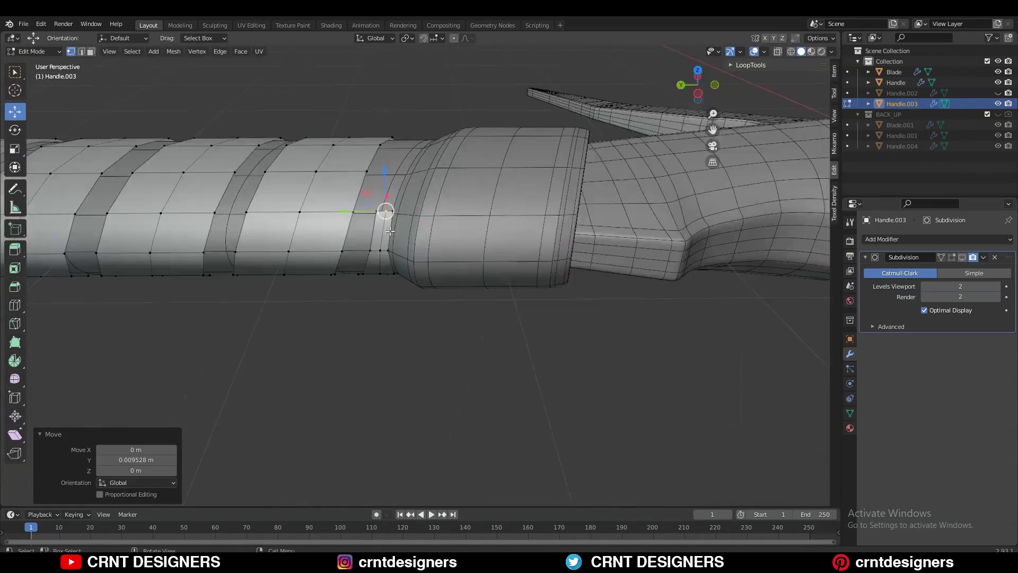
From the top view, reposition the wrap strip's end at the collar and extrude another segment from it
key(KP_7)
scroll(456, 225, up, 4)
key(g)
click(545, 271)
key(e)
click(512, 260)
Extrude the wrap strip further around the handle just below the collar, constraining the last segment to Z
shift+middle_drag(544, 271, 552, 332)
key(KP_7)
key(e)
click(548, 298)
middle_drag(548, 298, 477, 313)
key(e)
key(z)
click(413, 233)
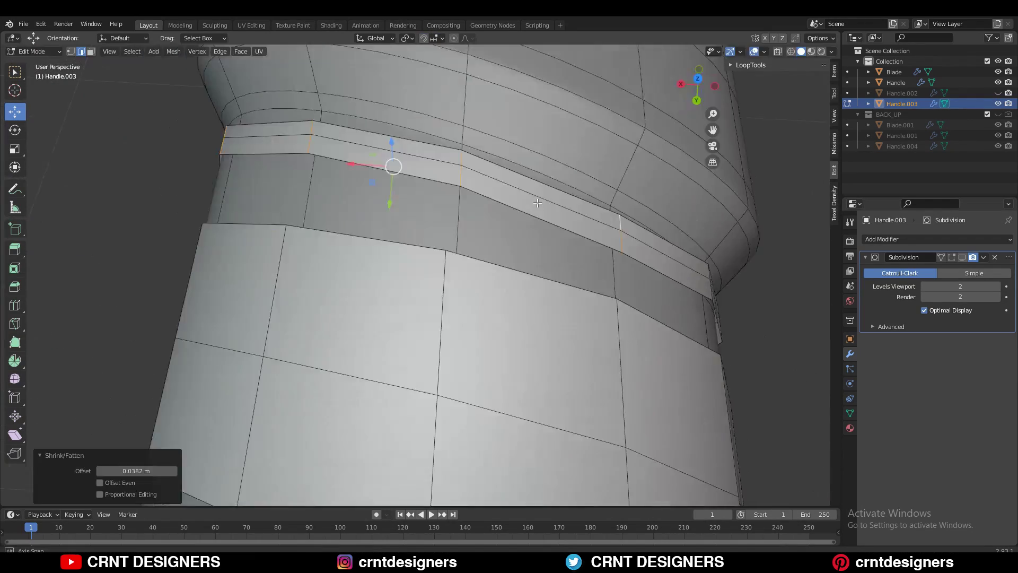
Move the new strip's vertices near the collar along Y from the top view
middle_drag(538, 203, 366, 281)
click(371, 301)
drag(635, 336, 635, 341)
middle_drag(635, 342, 742, 265)
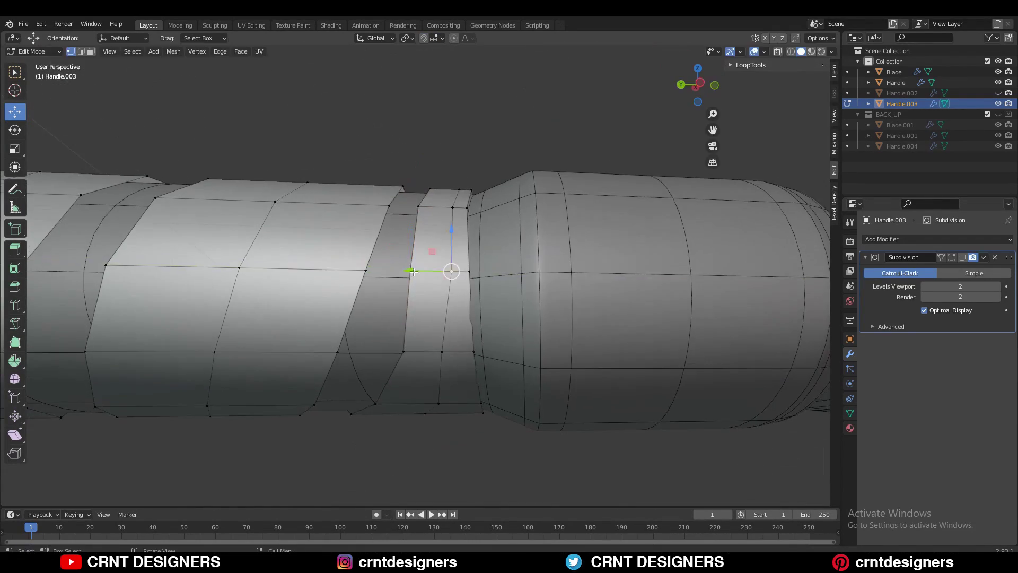
middle_drag(440, 297, 430, 265)
click(696, 70)
scroll(355, 242, up, 2)
key(g)
key(y)
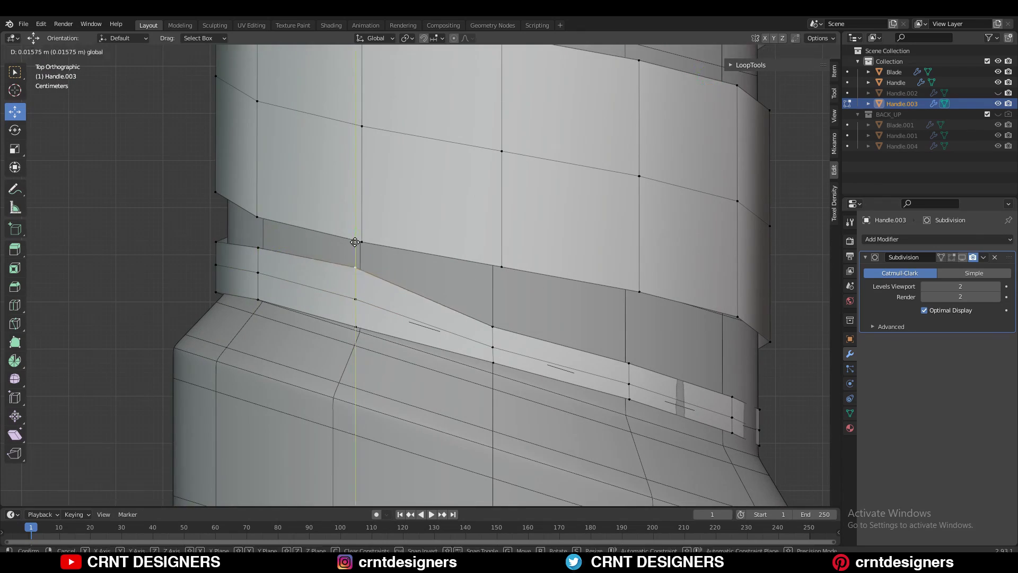
click(383, 303)
Shift the vertices near the far end of the strip about 0.024 m along Y
shift+middle_drag(383, 302, 317, 286)
drag(667, 369, 670, 379)
shift+middle_drag(671, 378, 560, 338)
drag(556, 290, 562, 297)
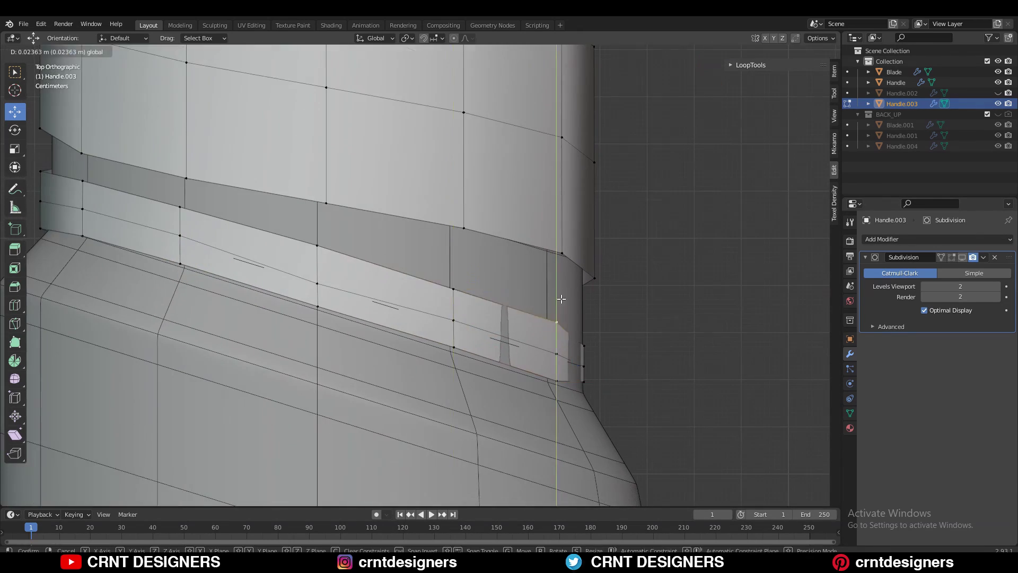
Select remaining uneven vertices on the new strip and move them along Y to follow the collar's slant
middle_drag(562, 297, 527, 279)
scroll(527, 279, down, 3)
click(438, 230)
click(351, 243)
shift+middle_drag(571, 320, 440, 318)
click(512, 345)
key(g)
key(y)
Extrude the strip's end edge down the handle's side from the right view
alt+shift+click(440, 268)
alt+middle_drag(457, 256, 359, 288)
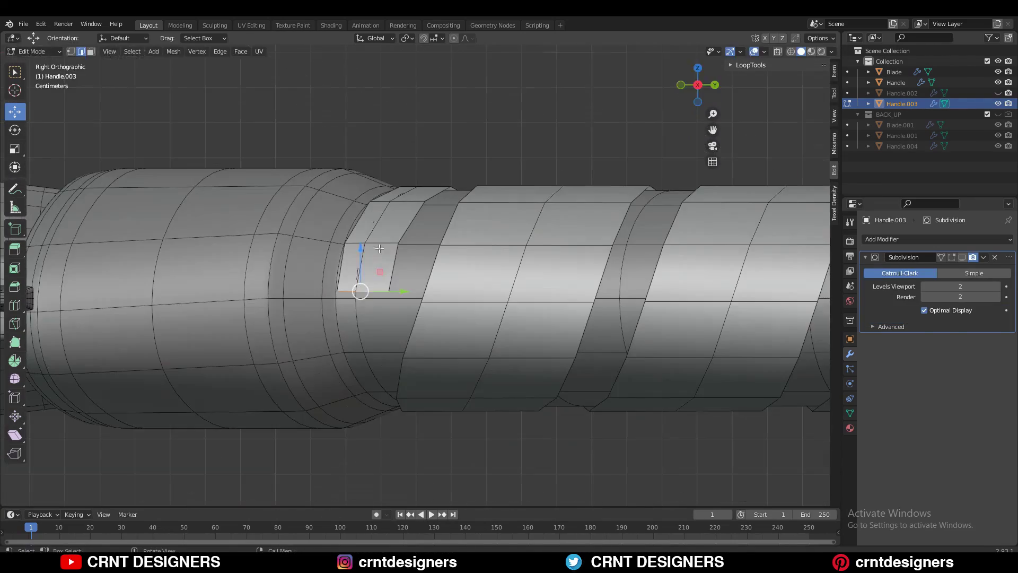
key(e)
click(389, 361)
Turn on face snapping and move the extruded wrap edge against the handle's surface beside the collar
middle_drag(389, 361, 411, 214)
click(424, 38)
click(438, 38)
click(436, 99)
key(g)
click(409, 285)
Extend the strip along the collar from the bottom view and lift its new edges off the handle with Shrink/Fatten
key(ctrl+KP_7)
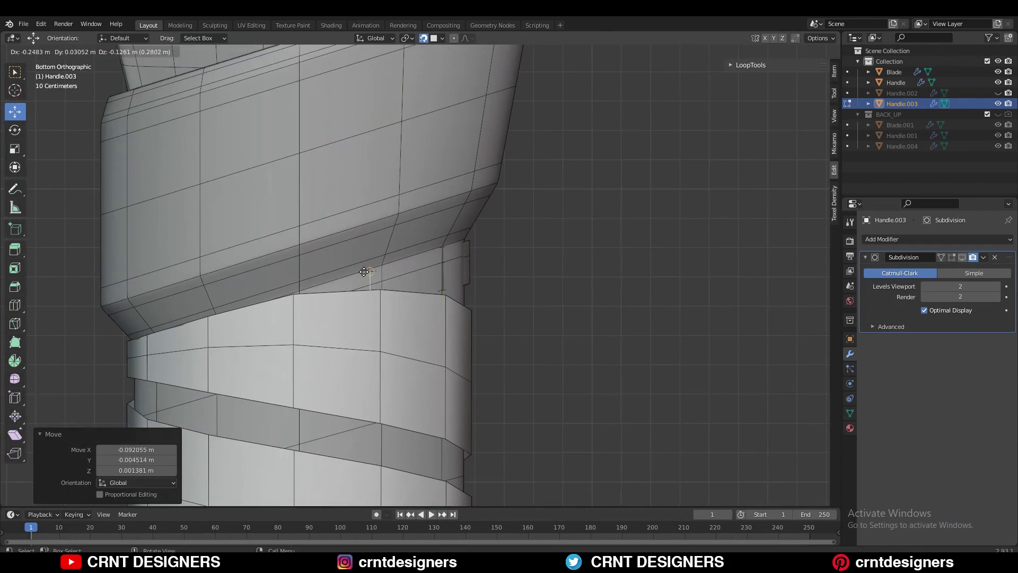
click(297, 336)
key(alt+s)
middle_drag(297, 337, 400, 298)
click(473, 220)
key(alt+s)
click(557, 164)
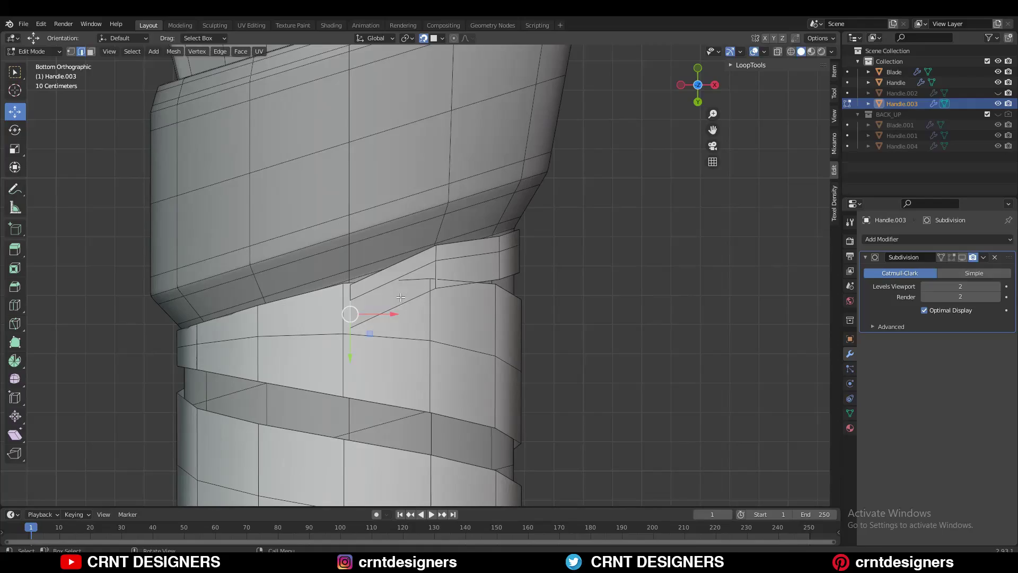
Extrude another wrap segment and reposition its end edge on the handle, toggling snapping as needed
middle_drag(516, 271, 318, 233)
key(e)
click(389, 249)
click(424, 38)
click(438, 38)
key(g)
click(390, 268)
Extrude the wrap again and offset the selected edges at the pommel end about 0.0357 m with Shrink/Fatten
scroll(318, 233, down, 2)
key(e)
click(531, 303)
middle_drag(531, 304, 605, 97)
alt+shift+click(366, 186)
key(alt+s)
click(559, 225)
scroll(605, 97, down, 4)
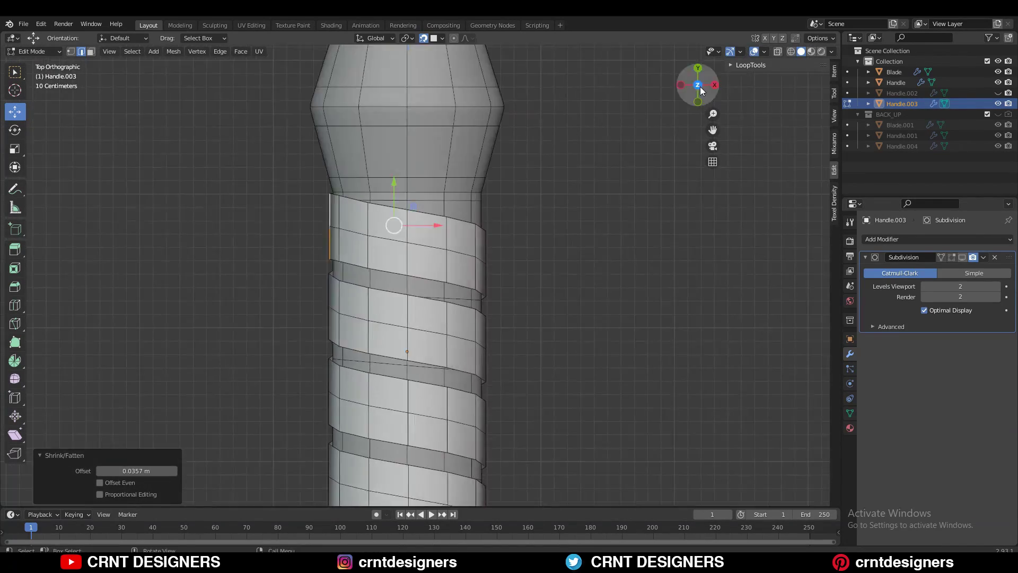
From the bottom view, slide the vertices of the wrap's last turn beside the pommel to even out its rows
click(698, 85)
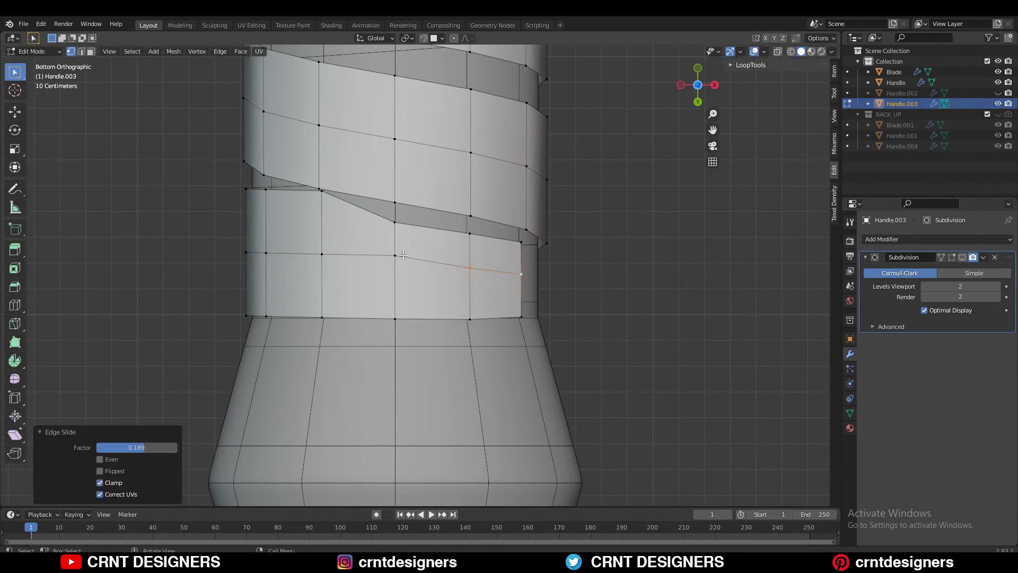
click(433, 228)
click(322, 254)
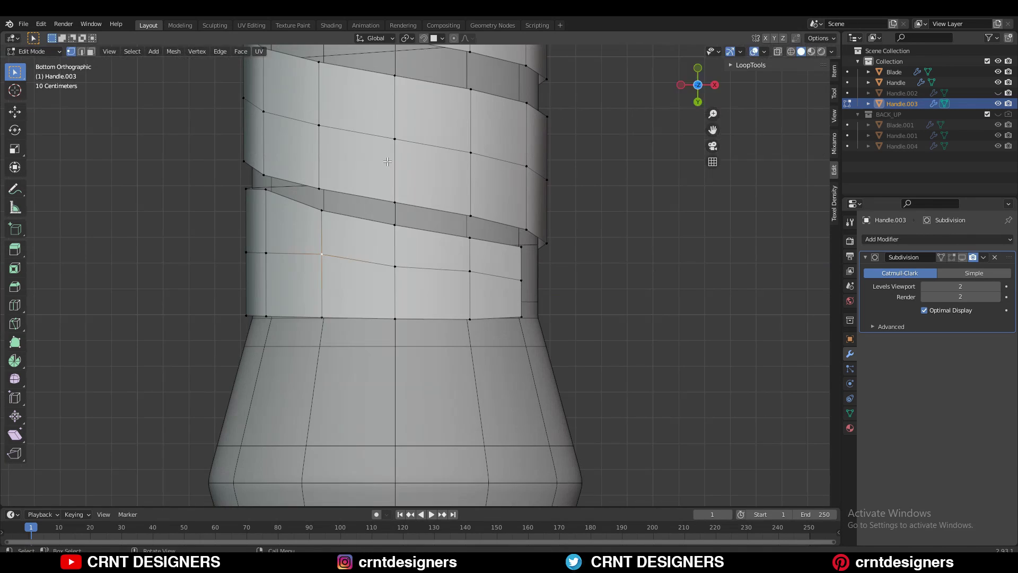
key(g)
key(g)
click(357, 260)
Slide additional vertices of the last turn and move the upper corner vertex of the strip's open end
middle_drag(356, 259, 390, 215)
shift+click(335, 224)
key(g)
key(g)
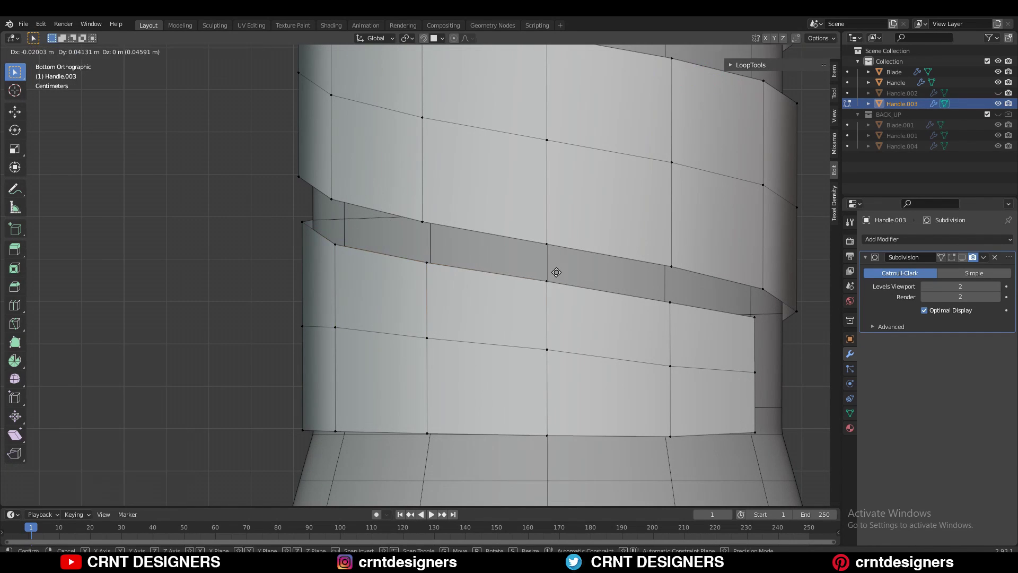
click(755, 317)
key(g)
click(781, 344)
From the left view, vertex-slide a vertex on the wrap's last turn near the pommel
scroll(355, 304, down, 3)
alt+middle_drag(782, 344, 463, 216)
scroll(354, 305, up, 2)
click(288, 280)
key(ctrl+KP_3)
key(g)
key(g)
click(434, 413)
key(ctrl+KP_7)
scroll(473, 273, up, 3)
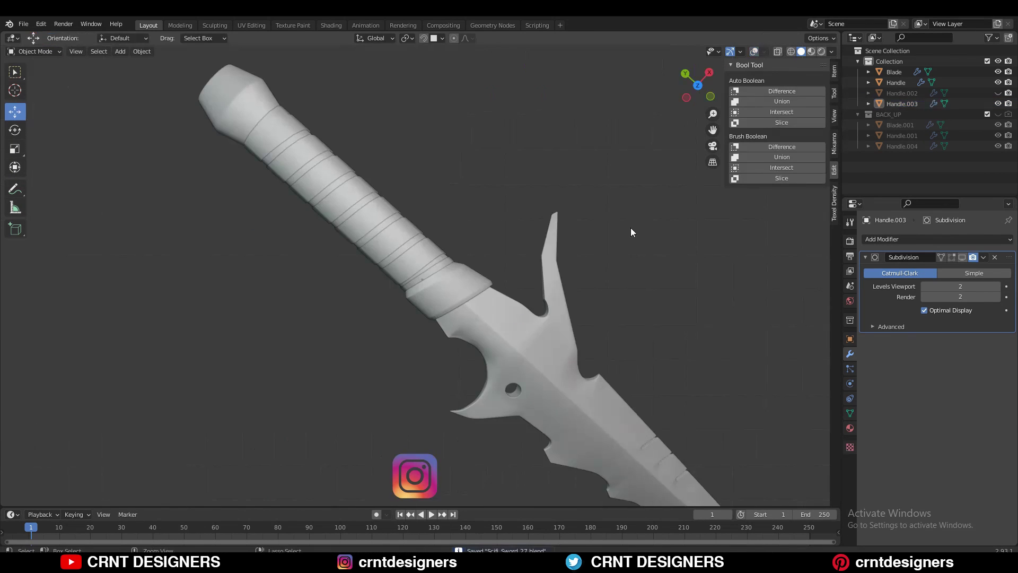
Save the sword file and turn the viewport overlays back on
middle_drag(631, 227, 598, 250)
key(ctrl+s)
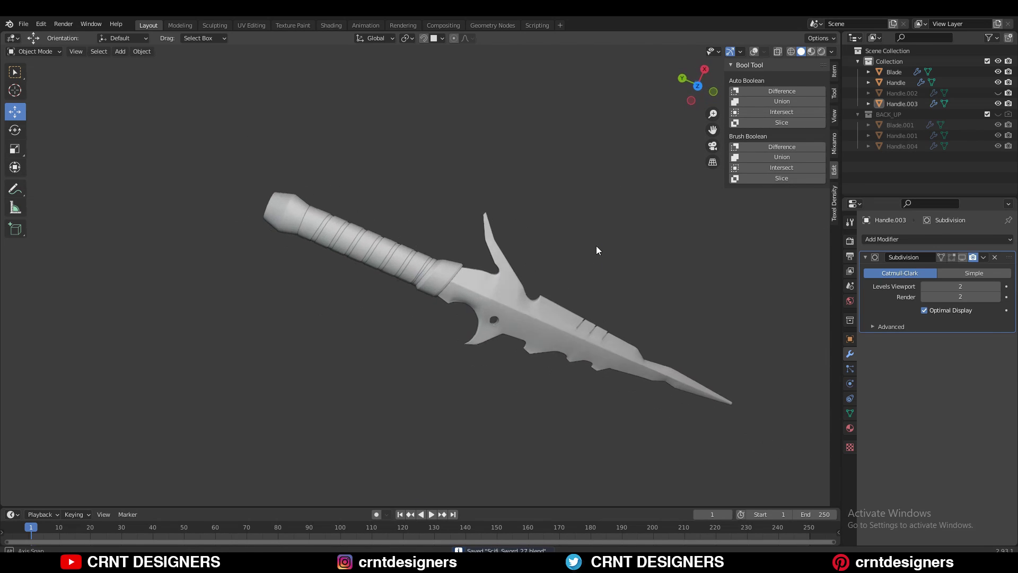
click(754, 51)
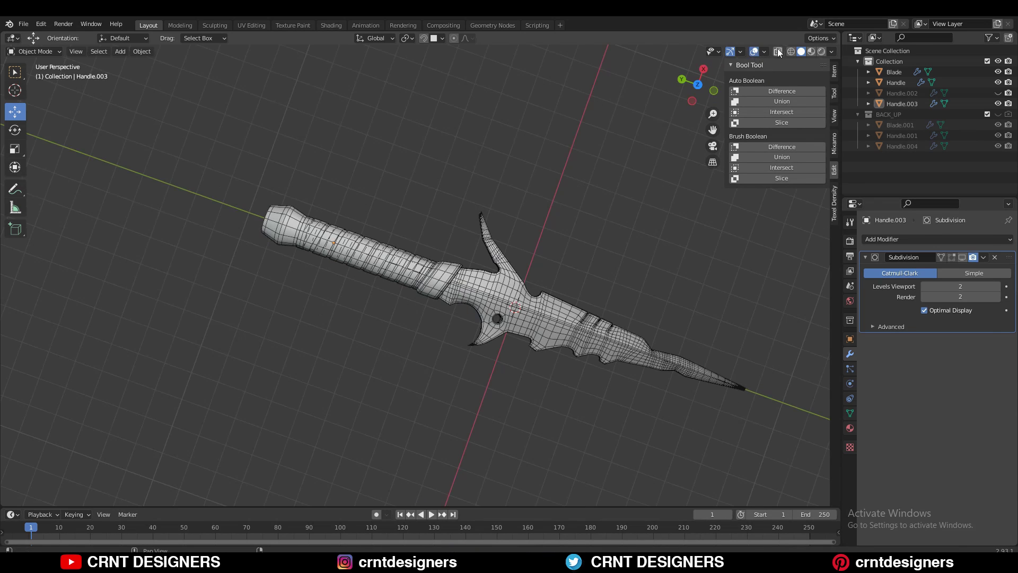
Duplicate the grip wrap in place and move the copy to the BACK_UP collection
click(695, 88)
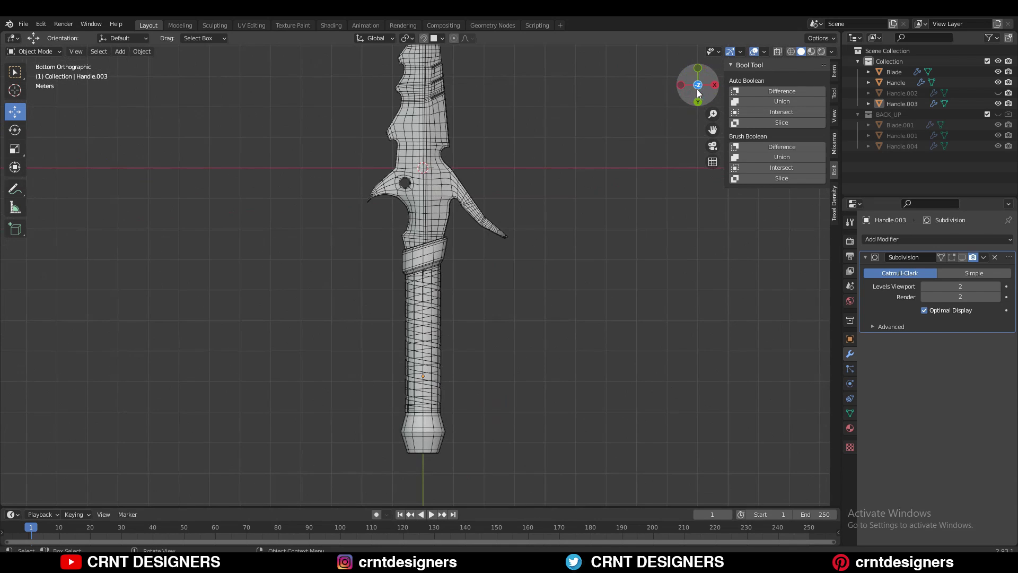
click(696, 88)
scroll(459, 252, up, 4)
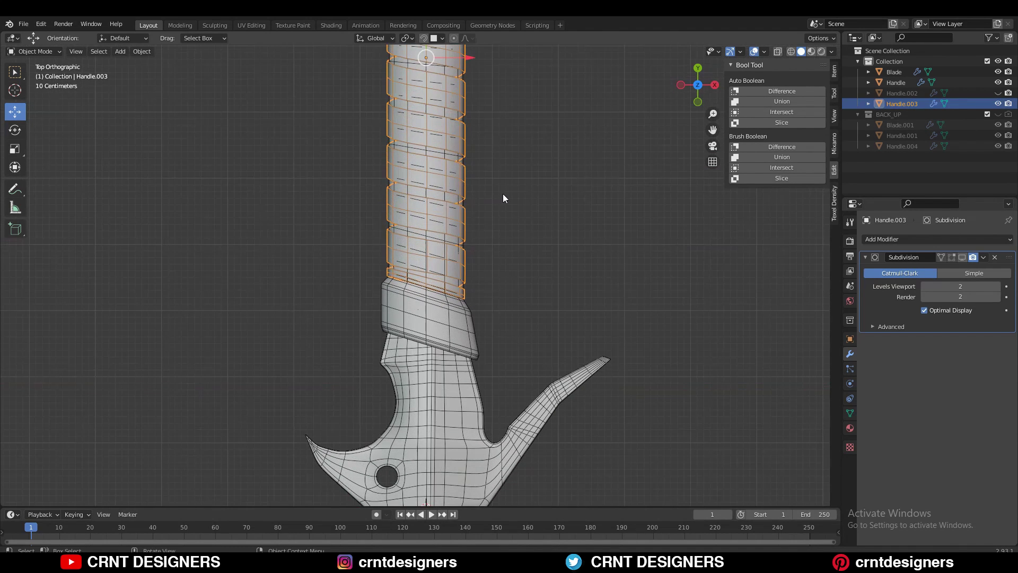
key(shift+d)
right_click(527, 192)
key(m)
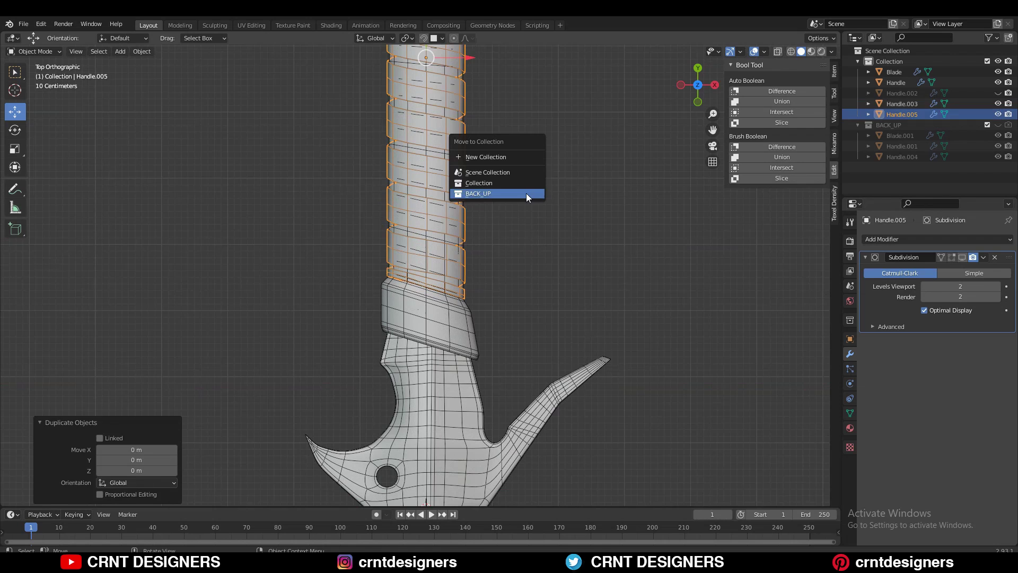
click(526, 193)
Add a Solidify modifier to the grip wrap and place it above the Subdivision modifier
shift+middle_drag(513, 192, 533, 342)
key(Tab)
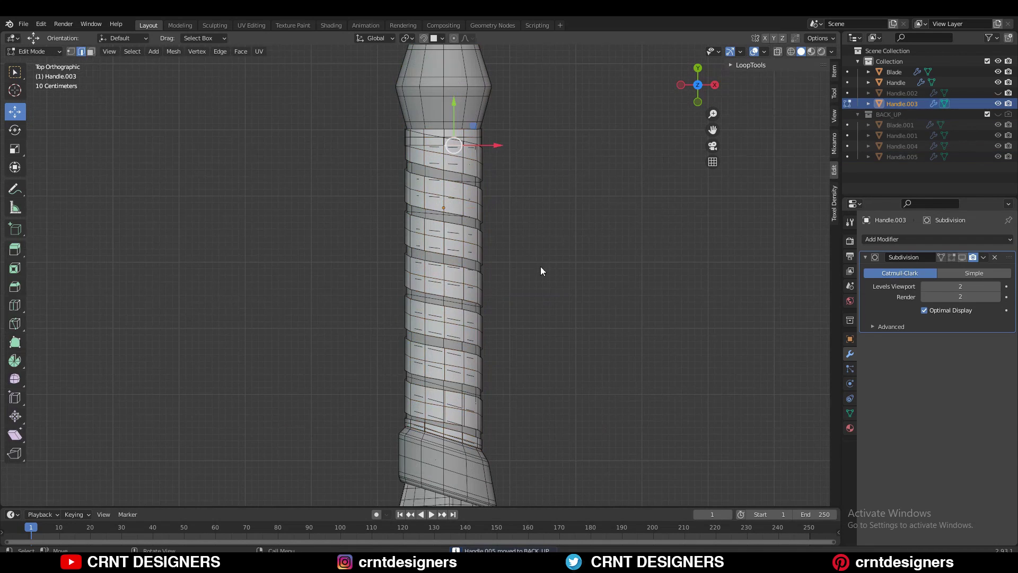
key(Tab)
click(891, 239)
click(804, 419)
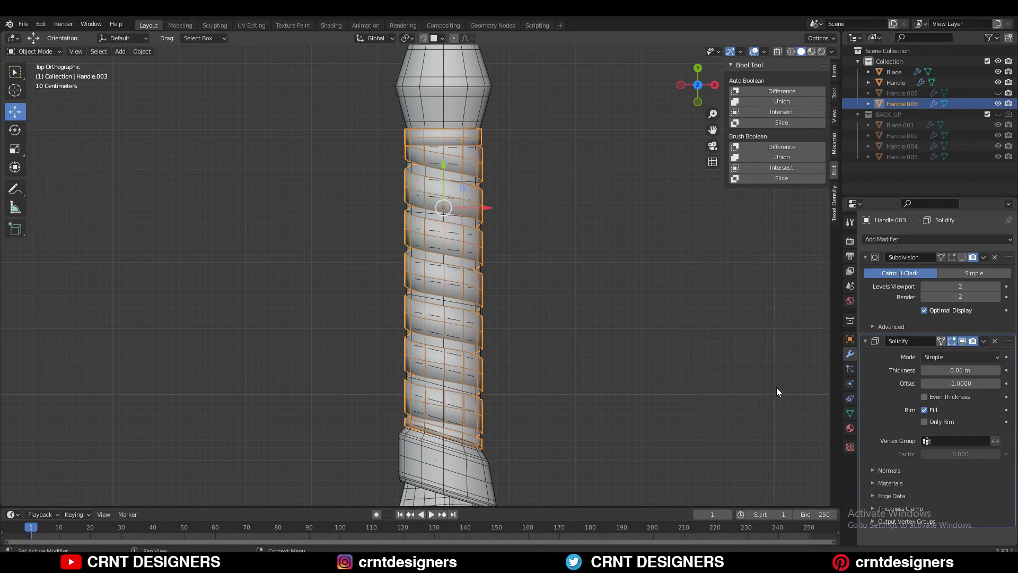
shift+middle_drag(645, 272, 636, 317)
click(866, 341)
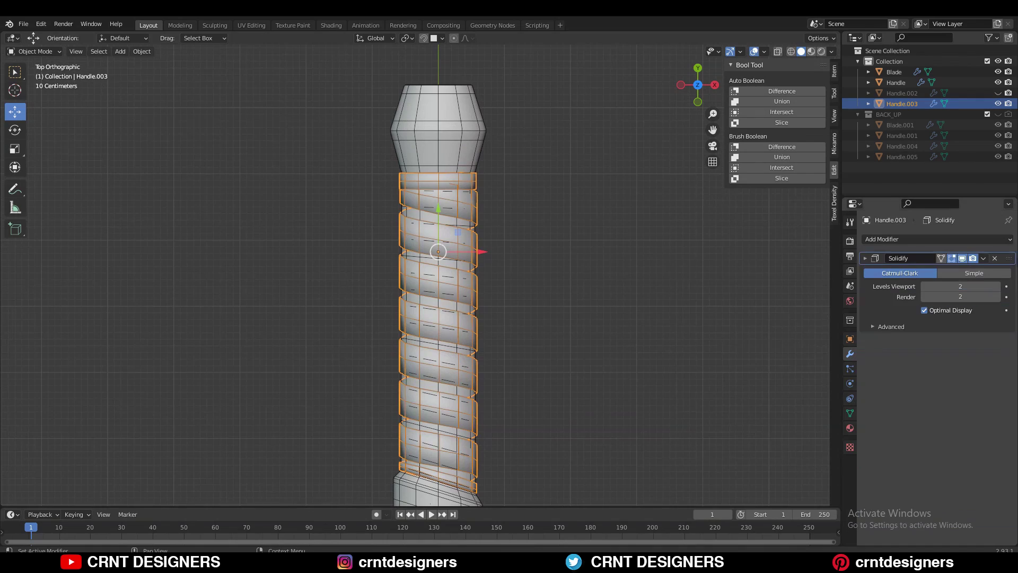
mouse_move(675, 262)
middle_down()
mouse_move(585, 167)
mouse_move(549, 233)
mouse_move(594, 200)
mouse_move(556, 243)
mouse_move(583, 263)
mouse_move(644, 253)
mouse_move(660, 265)
middle_up()
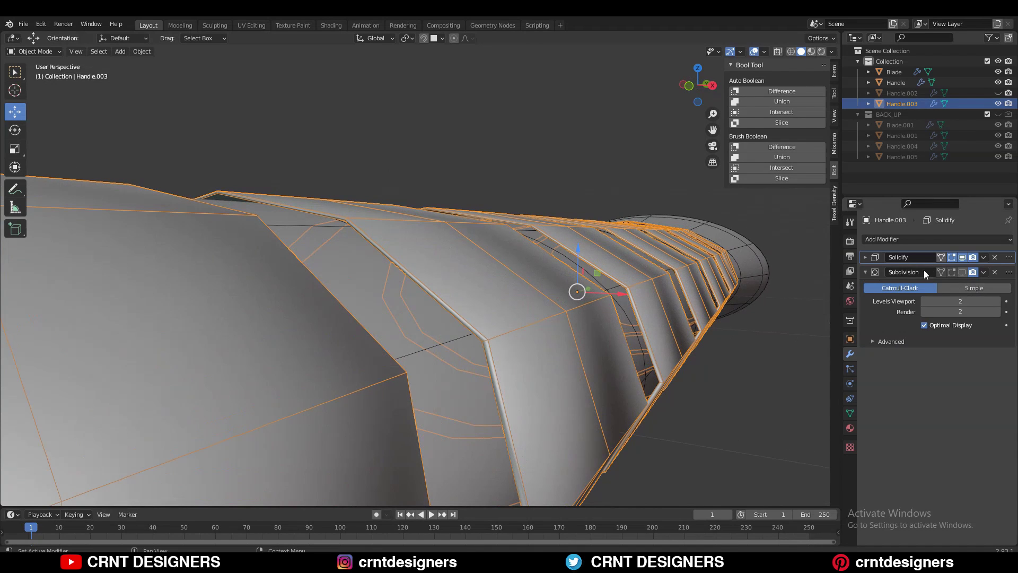
Increase the Solidify modifier's thickness to 0.043 m
click(866, 257)
drag(964, 286, 977, 287)
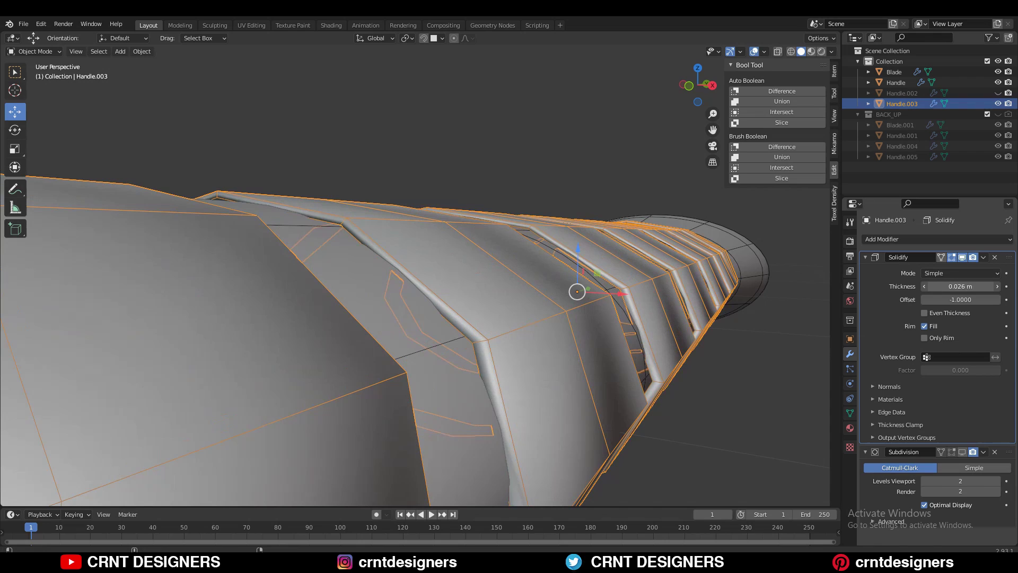
ctrl+middle_drag(595, 295, 464, 308)
key(Tab)
scroll(465, 308, up, 3)
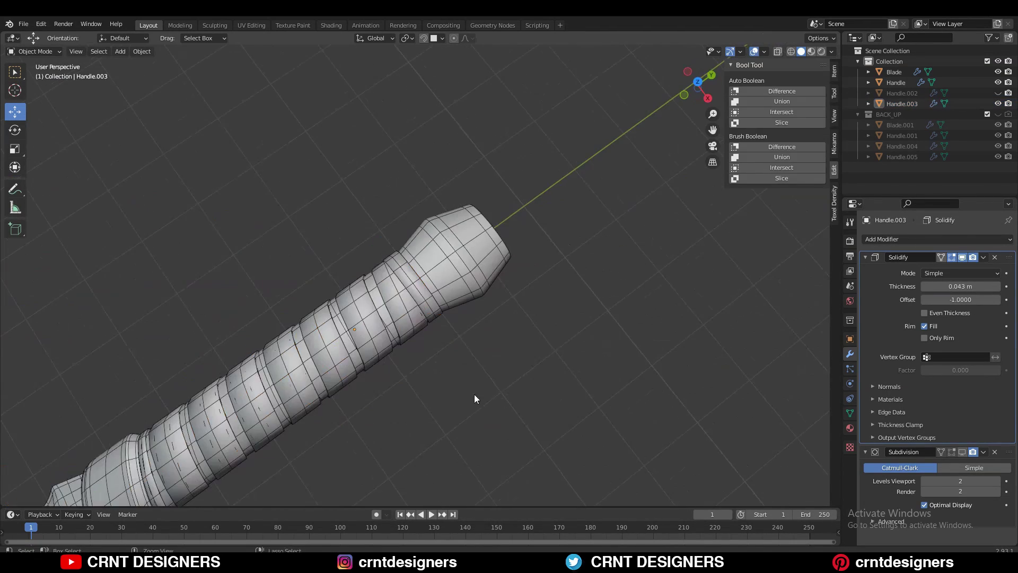
Save the file and preview the handle with the wrap's Subdivision enabled in the viewport and overlays hidden
key(ctrl+s)
middle_drag(474, 399, 557, 255)
click(962, 452)
shift+middle_drag(491, 366, 484, 184)
key(alt+shift+z)
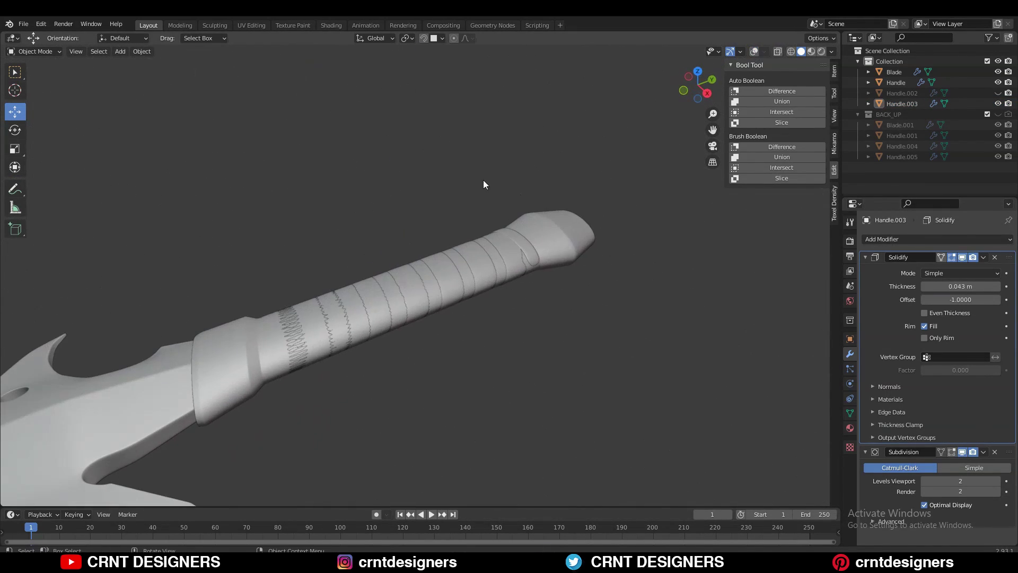
middle_drag(523, 291, 447, 239)
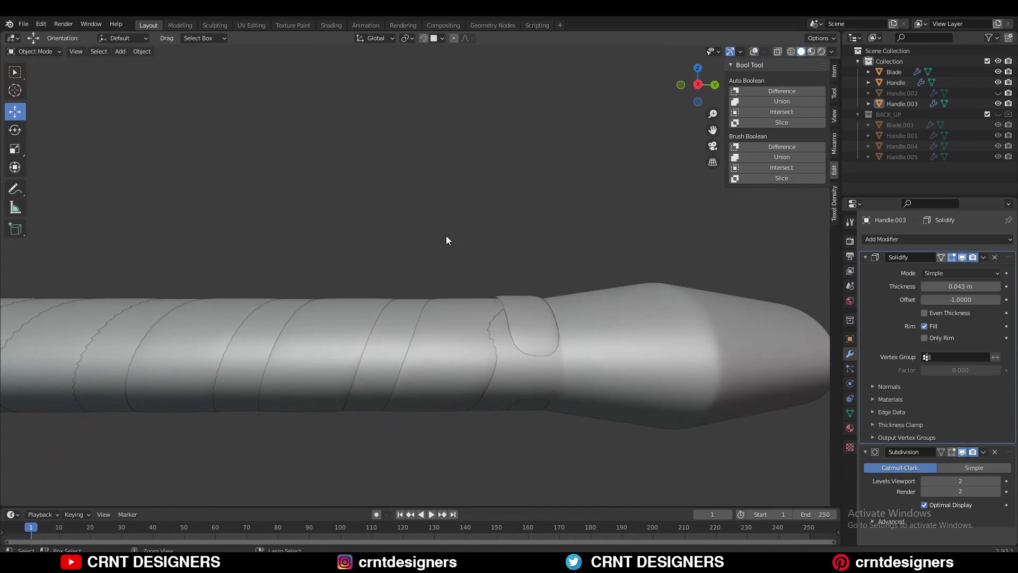
middle_drag(542, 328, 507, 418)
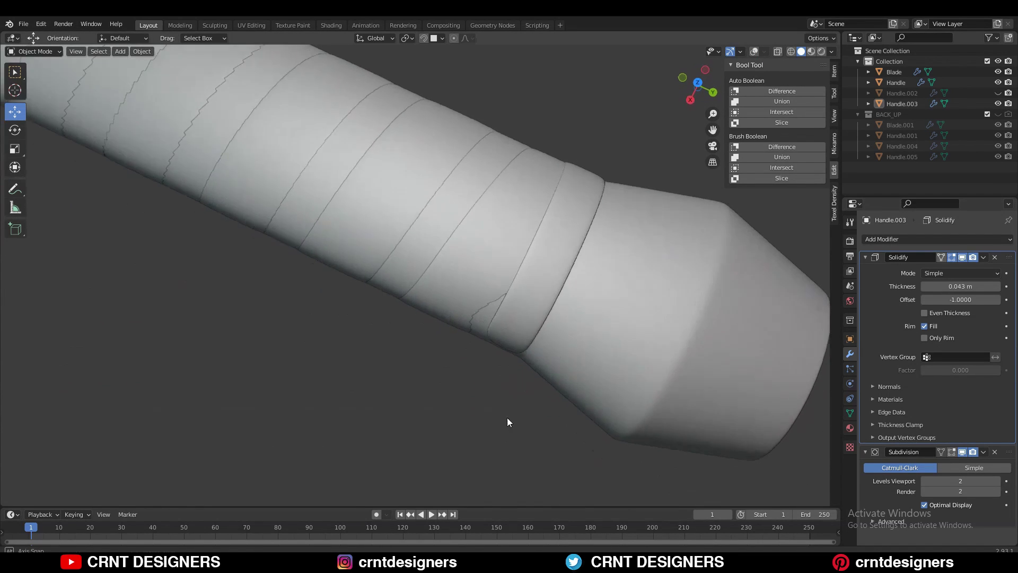
scroll(358, 225, down, 7)
middle_drag(345, 306, 473, 325)
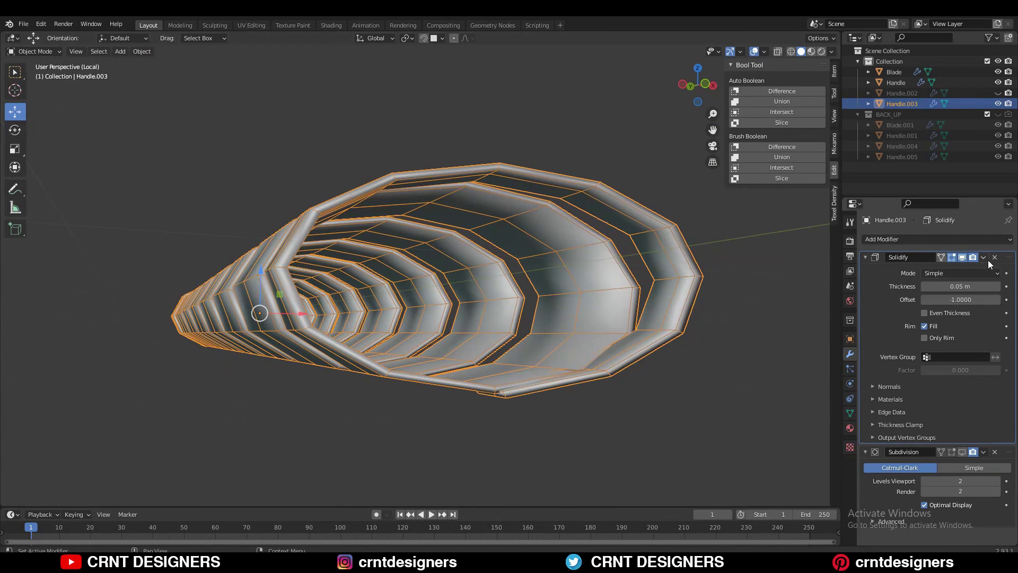
Apply the Solidify modifier on the isolated wrap and enter Edit Mode
click(984, 257)
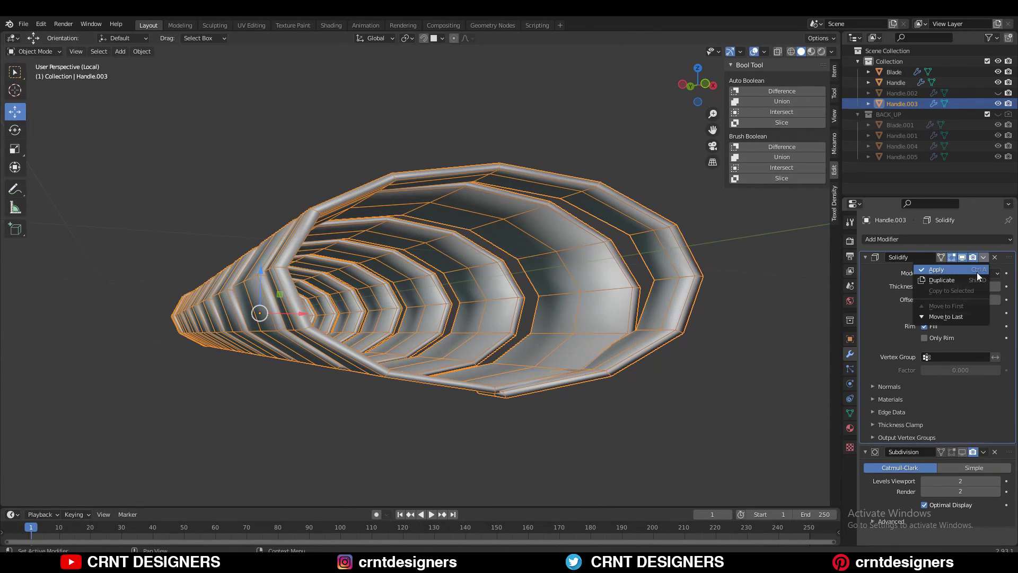
click(939, 268)
key(Tab)
Select the narrow face loop along the thickened wrap's rim and inset it
middle_drag(354, 279, 461, 376)
scroll(470, 371, up, 3)
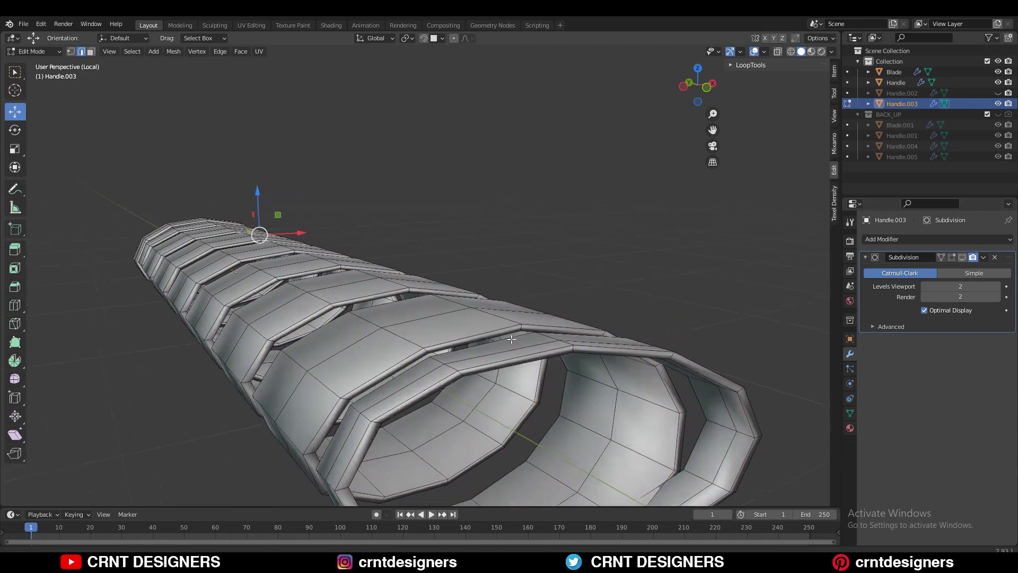
key(3)
alt+click(494, 453)
shift+middle_drag(571, 397, 533, 360)
shift+middle_drag(604, 359, 512, 338)
scroll(573, 364, down, 2)
scroll(463, 318, up, 3)
key(i)
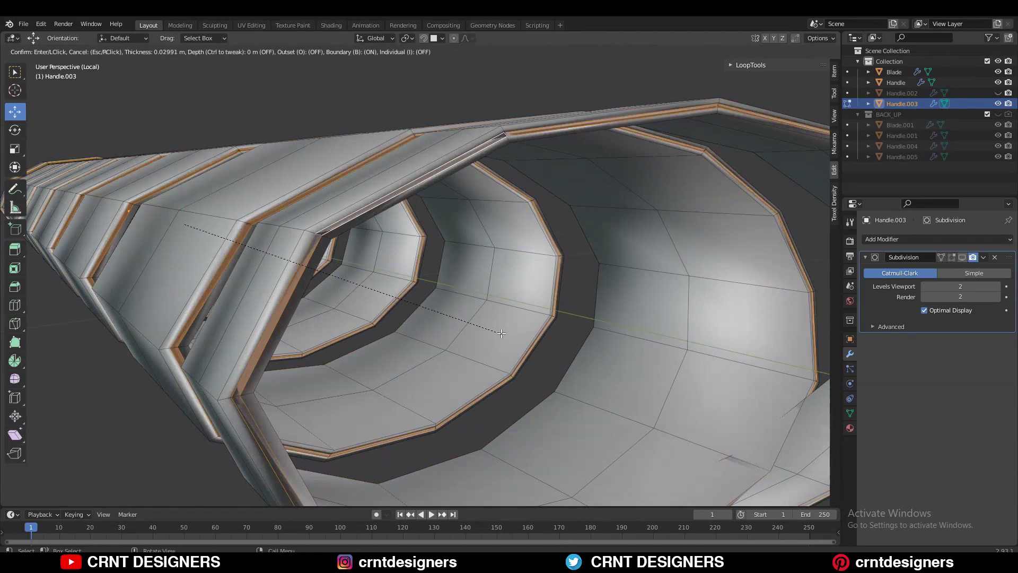
click(528, 345)
Return to Object Mode, enable the wrap's Subdivision in the viewport and exit the isolated view
key(Tab)
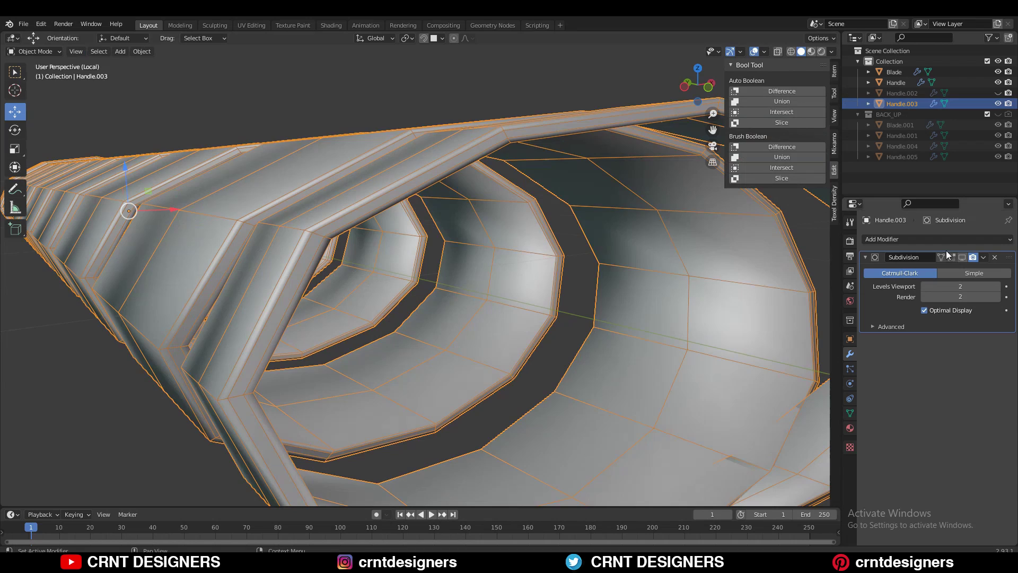
click(961, 256)
scroll(477, 228, down, 6)
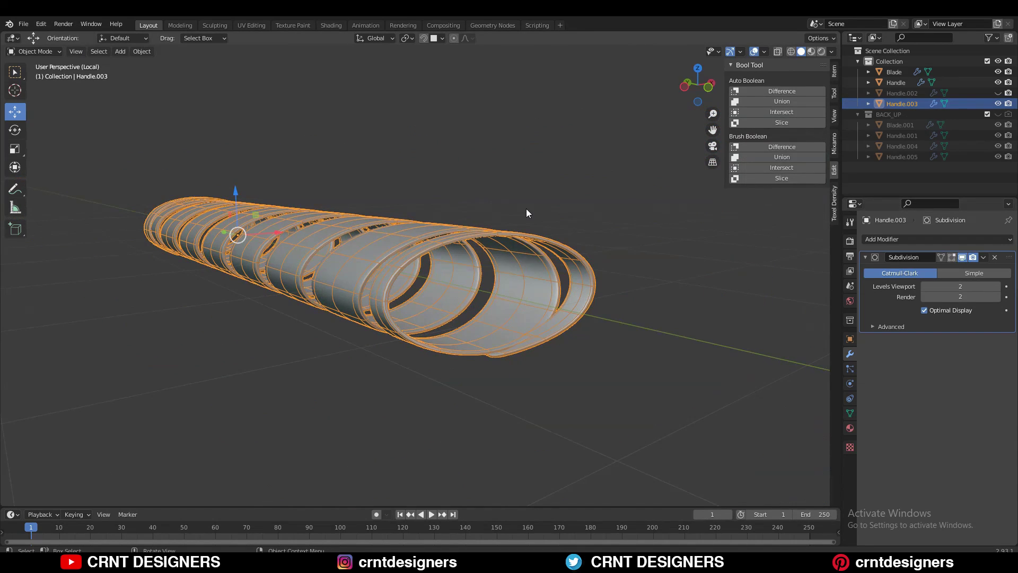
key(period)
key(Escape)
key(slash)
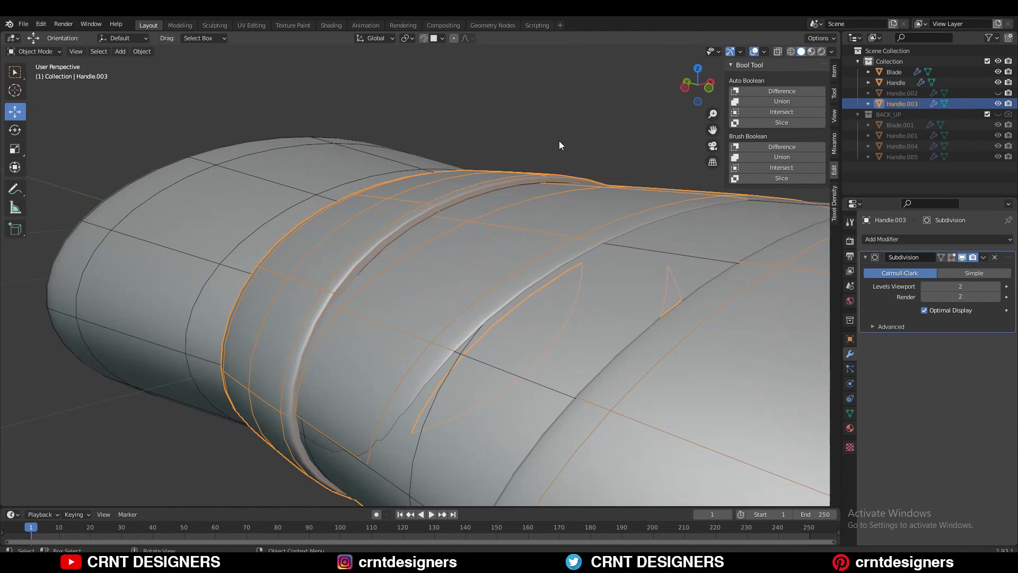
Examine the smoothed wrap against the handle with overlays hidden, and select the wrap near the collar
click(559, 141)
scroll(535, 176, down, 4)
middle_drag(535, 180, 522, 382)
shift+middle_drag(517, 313, 480, 119)
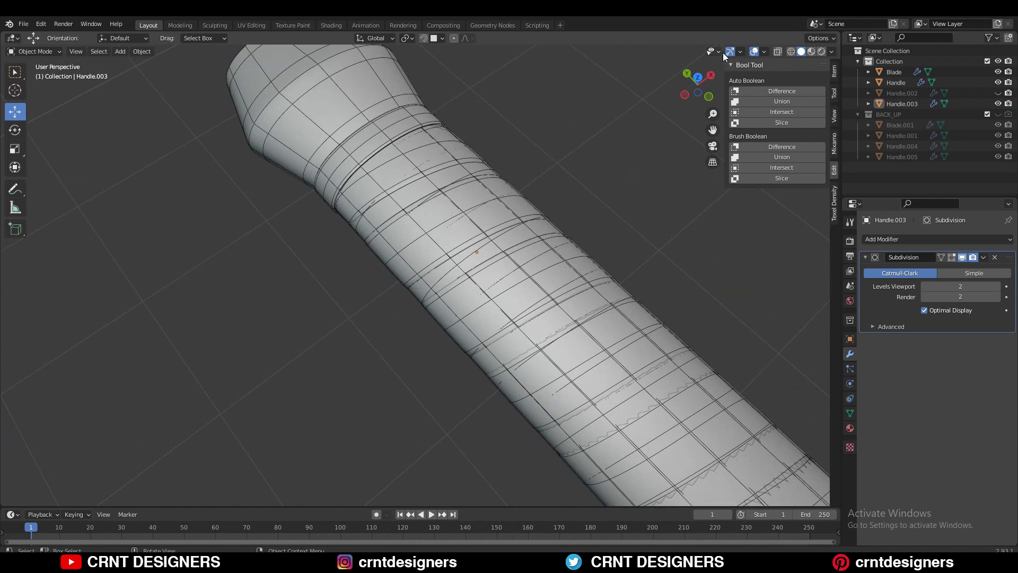
ctrl+middle_drag(642, 209, 570, 327)
shift+middle_drag(570, 323, 411, 212)
click(411, 212)
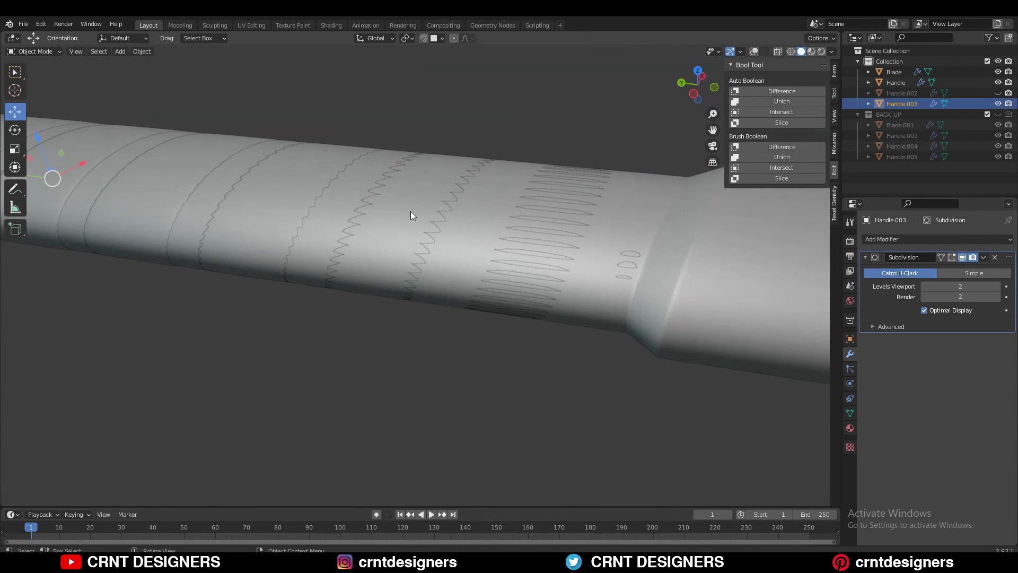
In Edit Mode, expand the whole wrap mesh slightly outward from the handle's surface, return to Object Mode and deselect everything
key(Tab)
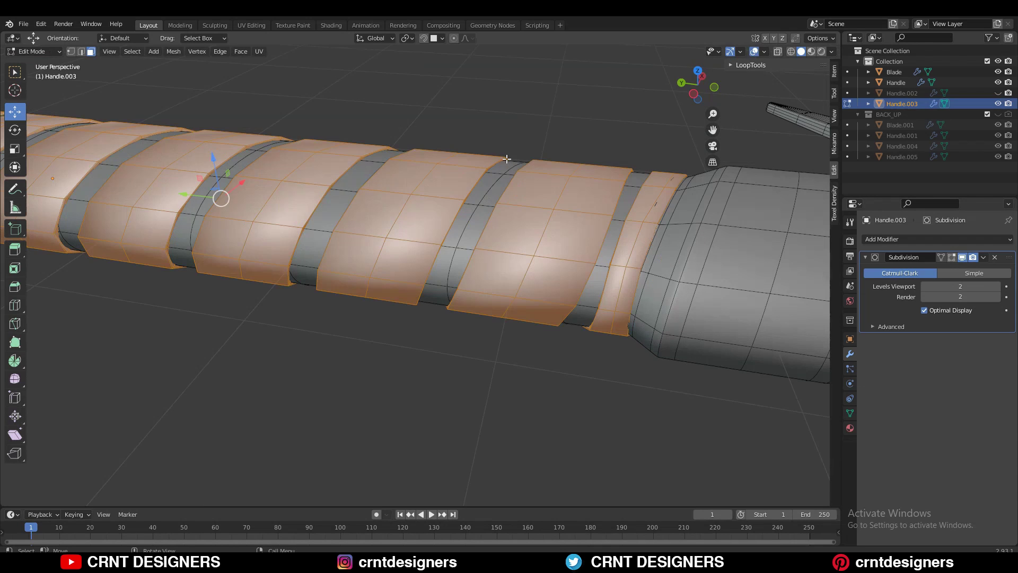
click(504, 146)
key(Tab)
middle_drag(504, 147, 480, 238)
key(Tab)
key(Tab)
key(alt+a)
Hide the overlays and examine the raised wrap's fit against the handle and collar from several angles
click(754, 51)
middle_drag(552, 212, 412, 304)
scroll(413, 304, down, 3)
middle_drag(490, 258, 495, 314)
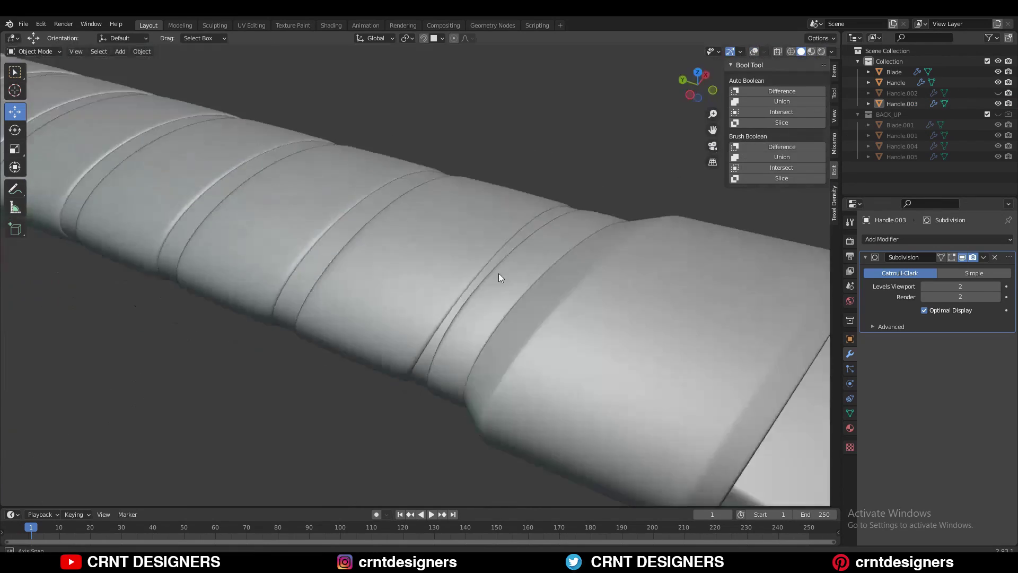
scroll(499, 273, down, 4)
middle_drag(498, 273, 595, 201)
In Edit Mode, inspect the wrap's tapered end with X-ray and select the small faces on its end corner
key(Tab)
key(3)
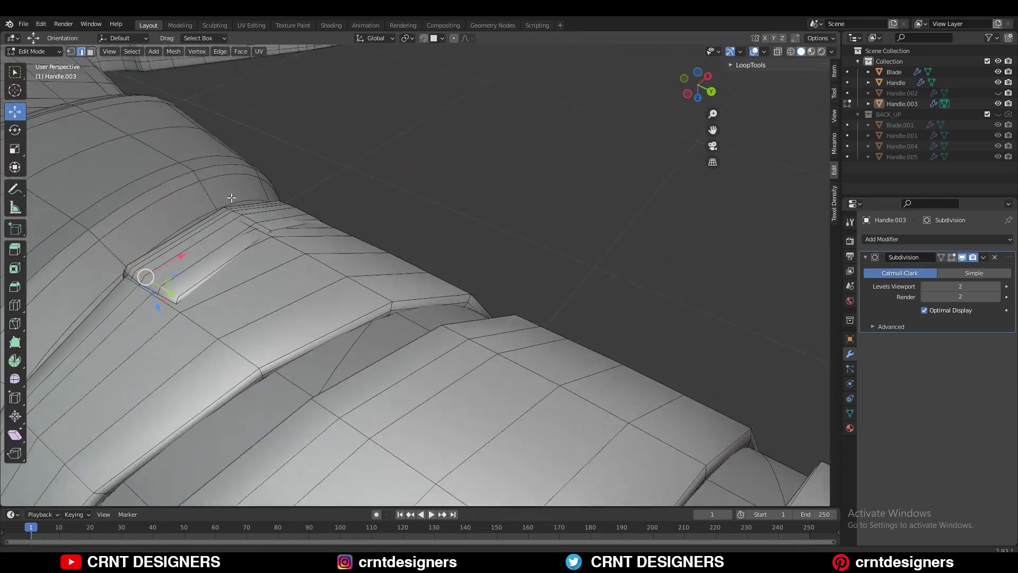
shift+middle_drag(232, 273, 564, 173)
click(777, 52)
key(1)
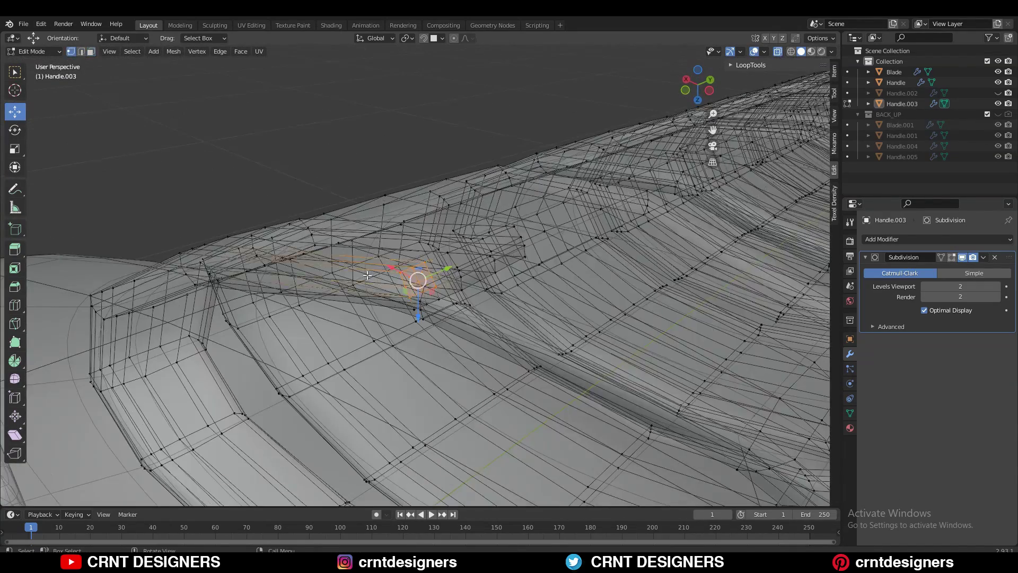
scroll(419, 265, up, 4)
middle_drag(419, 266, 580, 108)
key(alt+z)
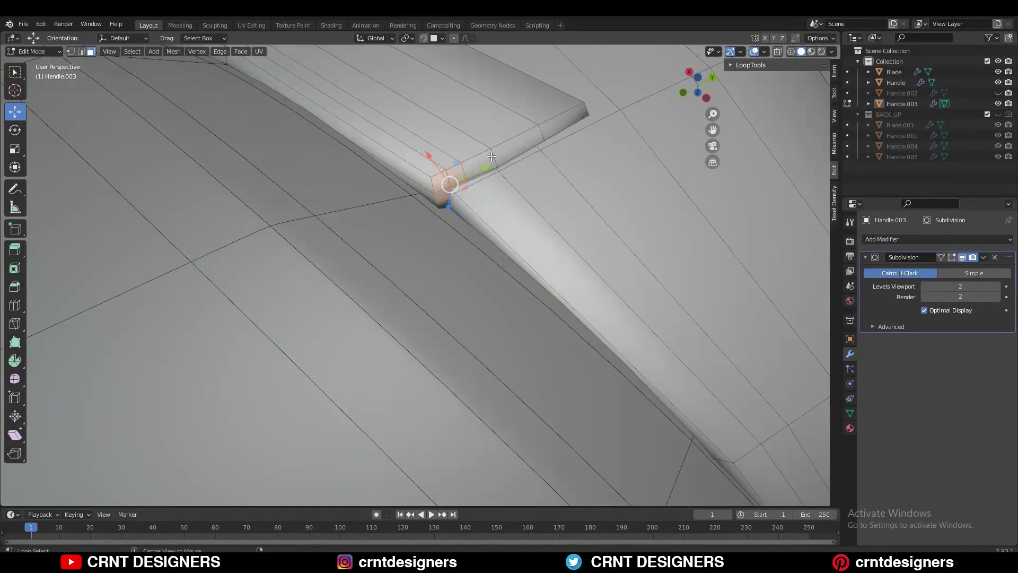
key(w)
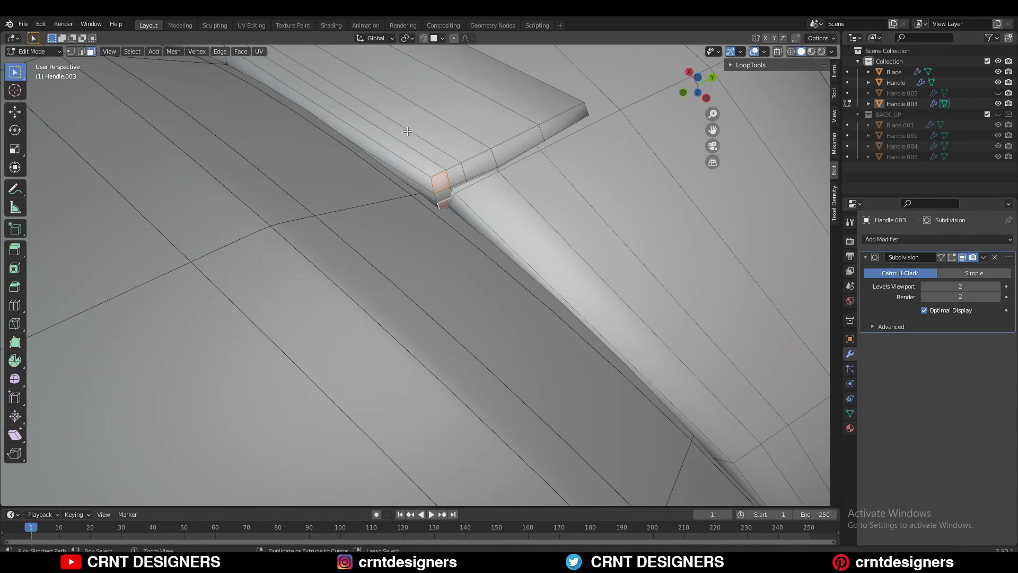
click(471, 170)
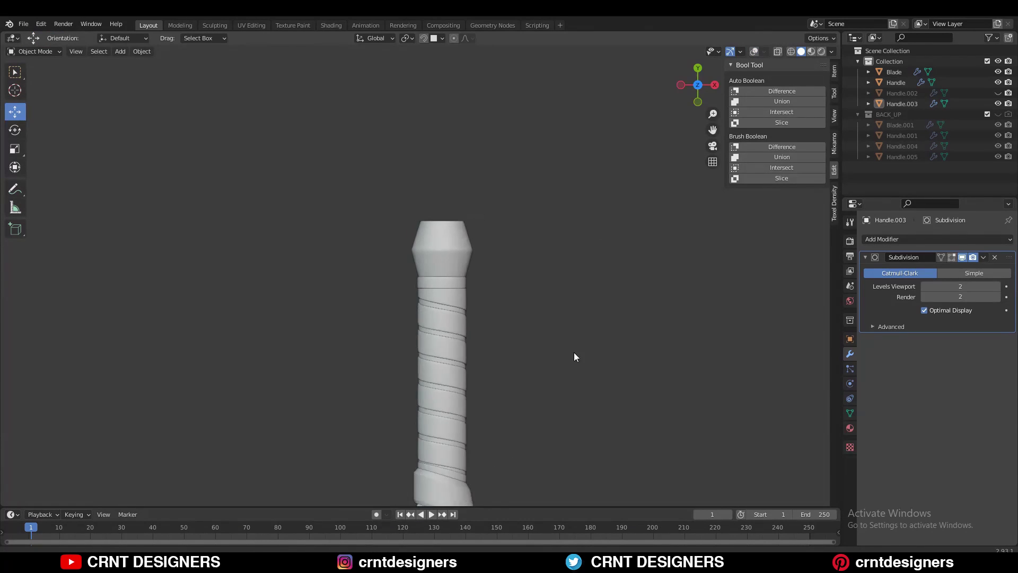
Save the file and frame the whole sword in the top view
key(ctrl+s)
scroll(576, 320, down, 2)
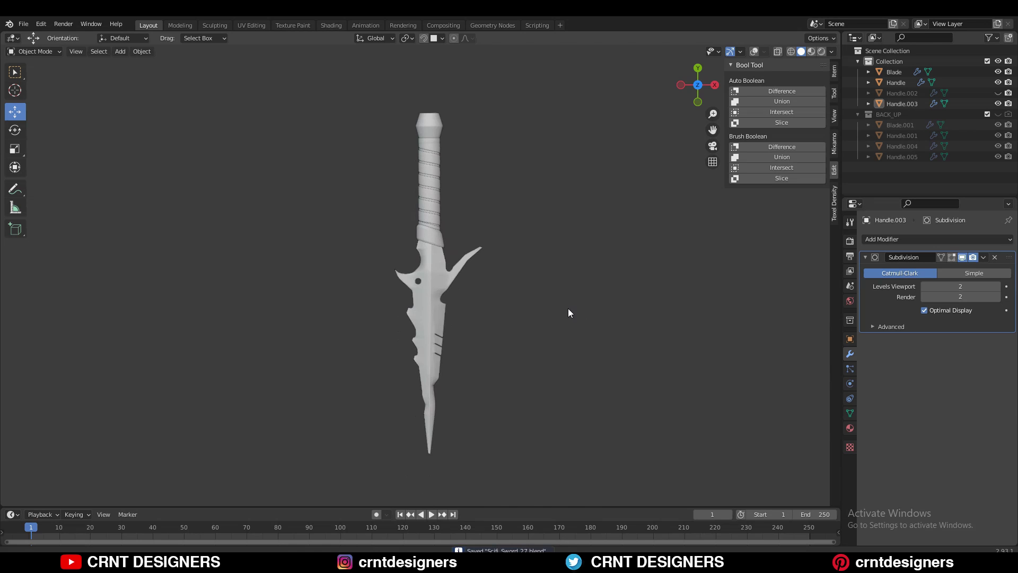
scroll(584, 313, up, 1)
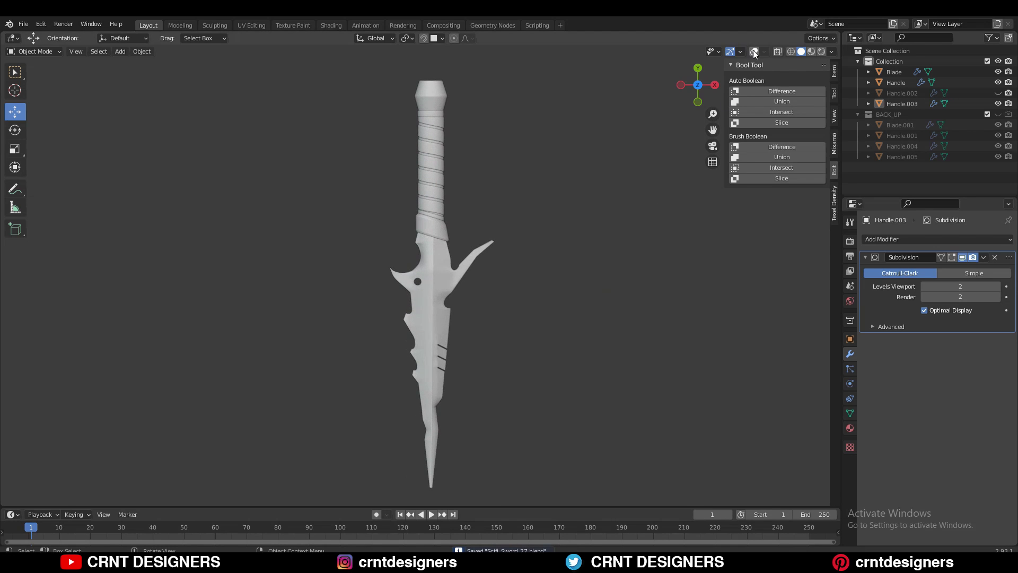
Examine the complete sword's wireframe topology, and its smooth shading around the guard and blade with overlays hidden
middle_drag(564, 276, 467, 182)
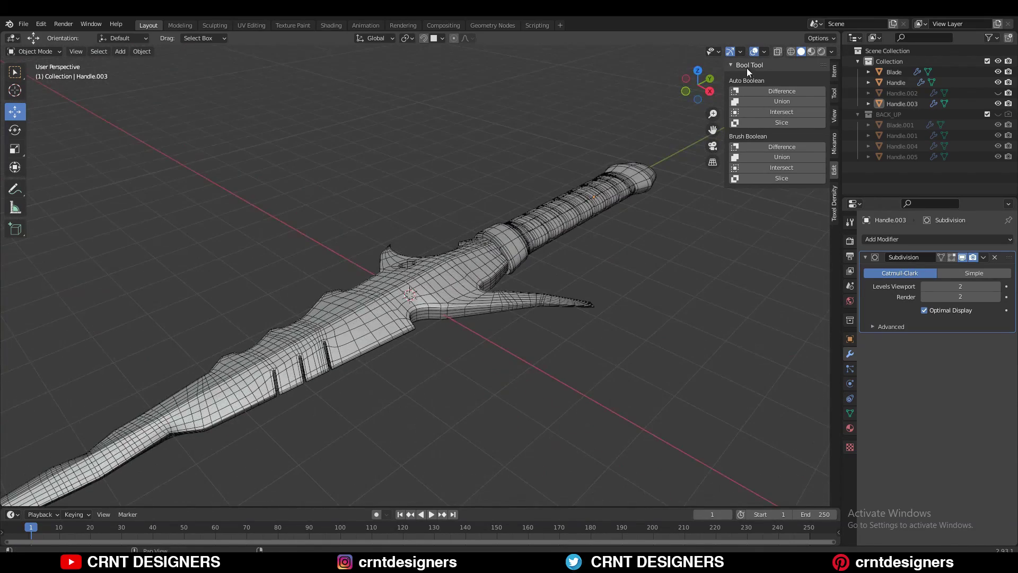
click(754, 51)
middle_drag(553, 205, 431, 275)
scroll(502, 231, up, 5)
scroll(432, 275, up, 2)
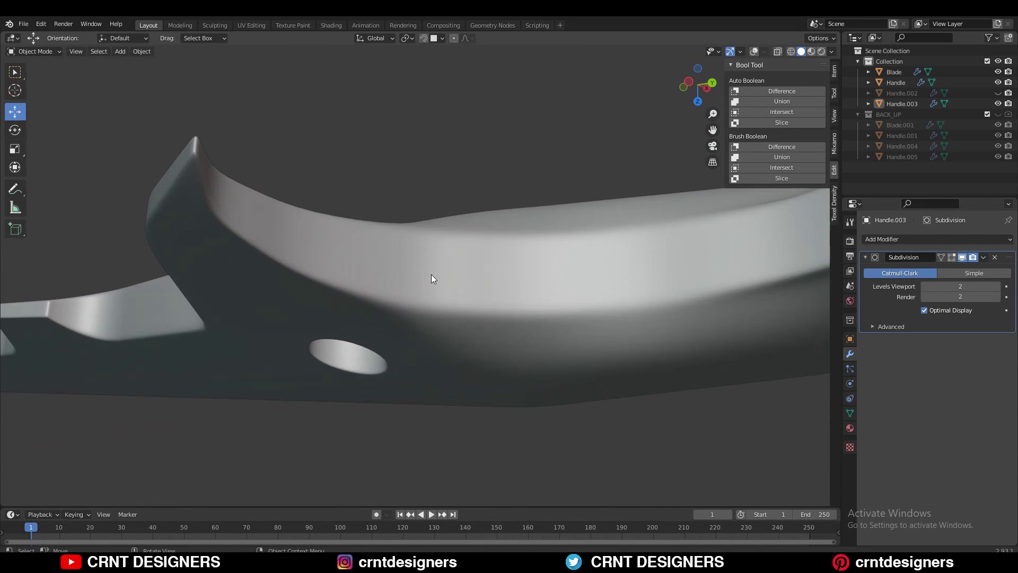
scroll(565, 245, down, 3)
middle_drag(567, 249, 539, 310)
scroll(510, 332, down, 6)
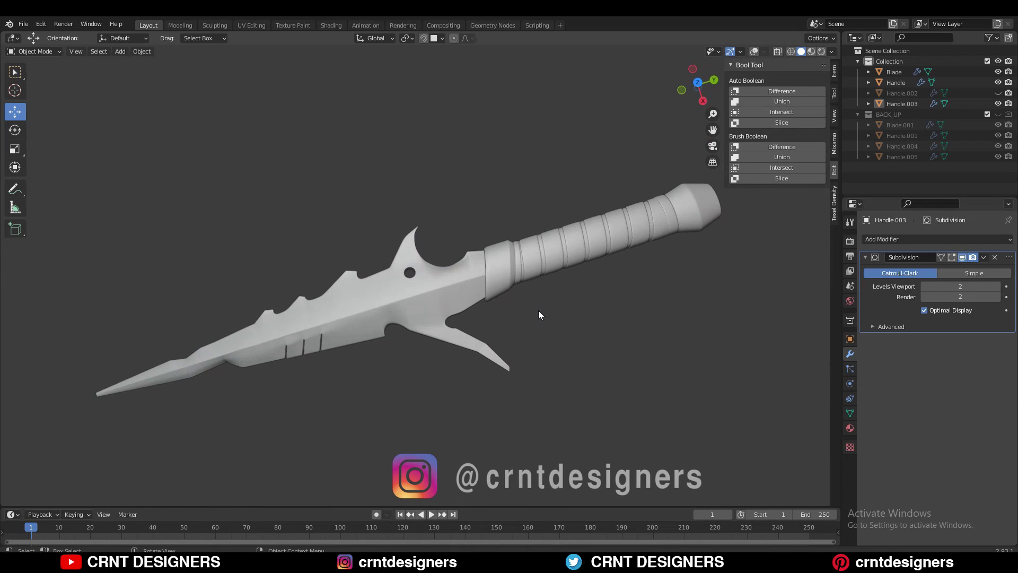
Save the file again and review the finished sword from several angles
key(ctrl+s)
middle_drag(536, 348, 600, 213)
scroll(600, 214, up, 2)
scroll(598, 247, down, 3)
middle_drag(599, 248, 607, 233)
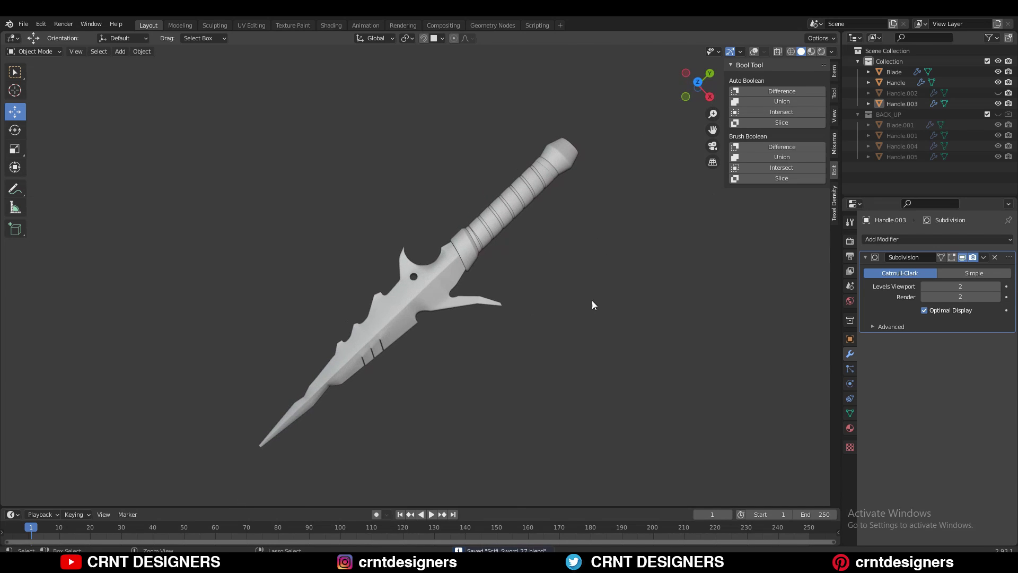